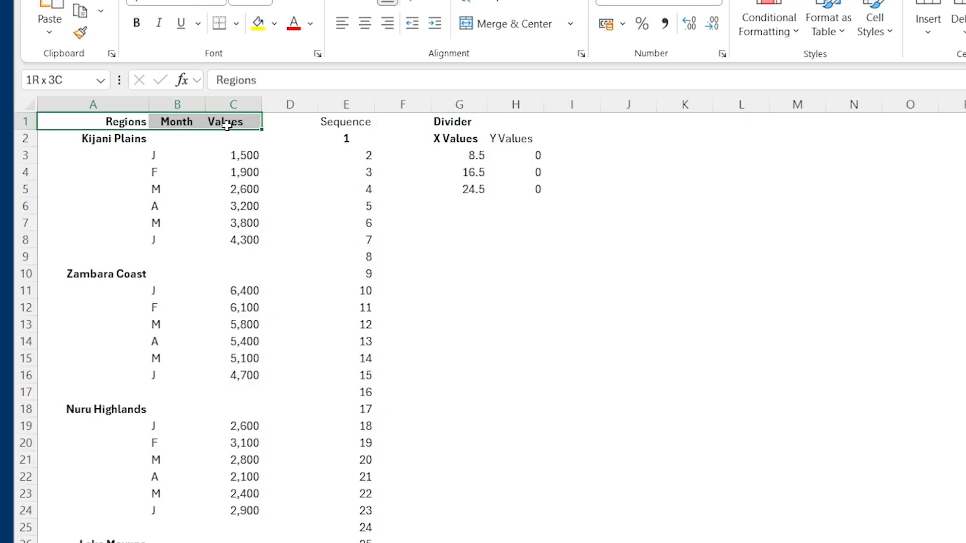
Step: Examine how the region names, months and values are laid out in columns A to C, including the blank rows between regions
left_click(111, 141)
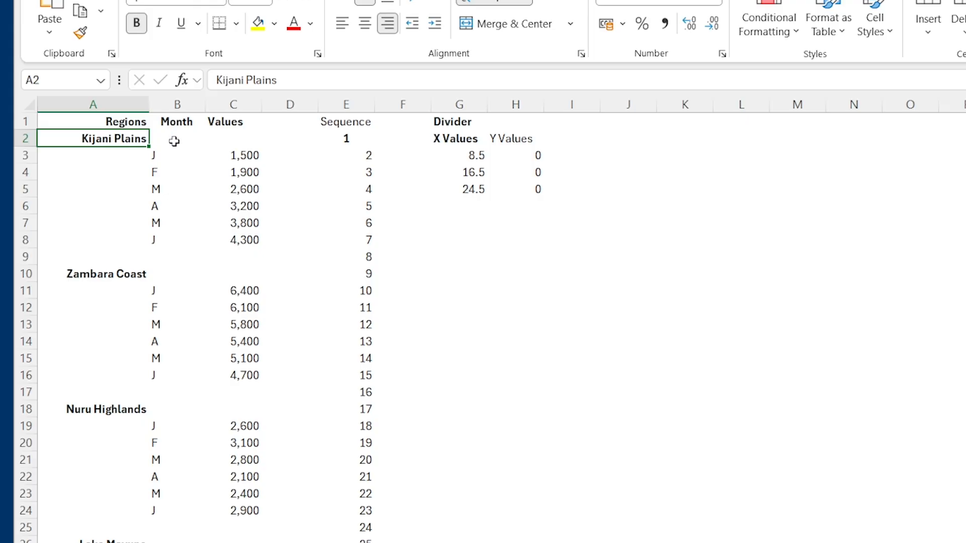
left_click_drag(178, 139, 223, 140)
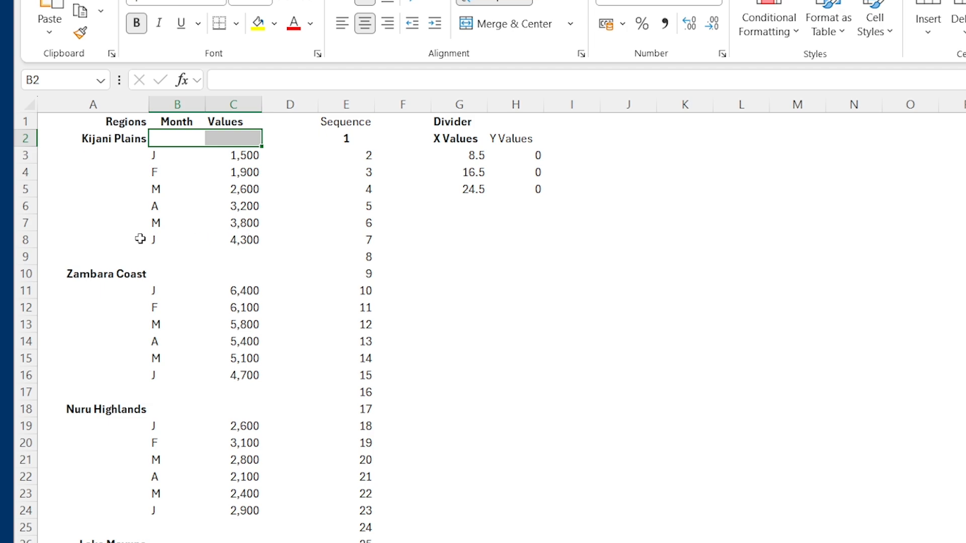
left_click_drag(157, 156, 237, 235)
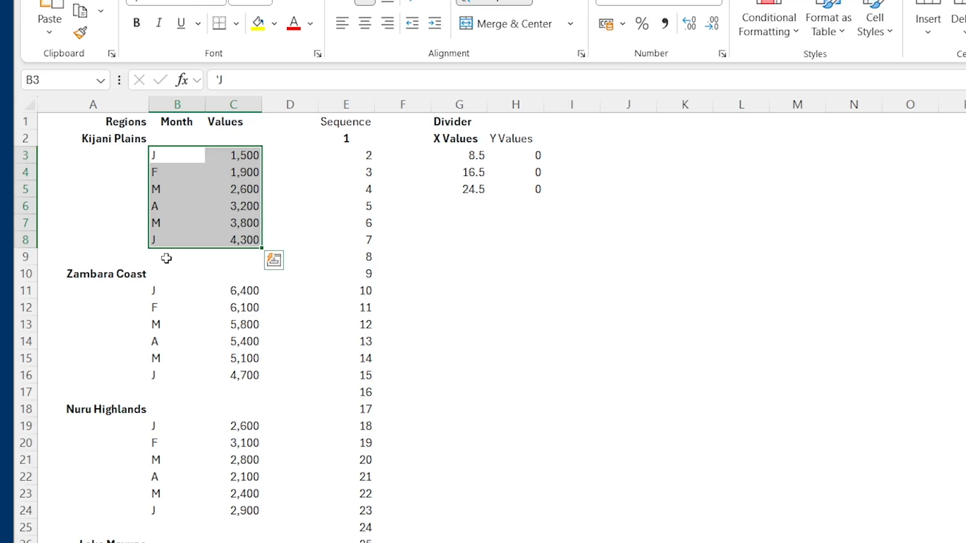
left_click_drag(166, 256, 238, 269)
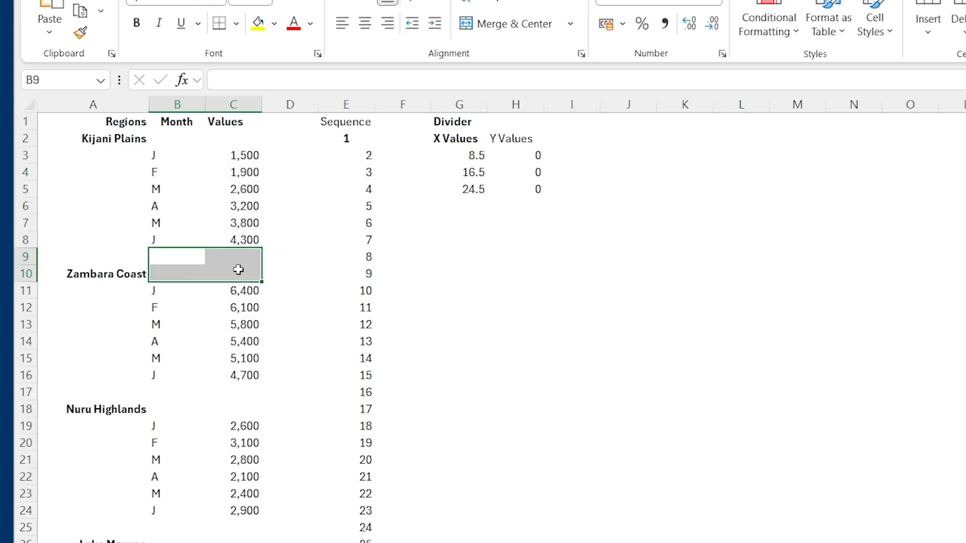
left_click_drag(153, 289, 254, 376)
left_click(428, 392)
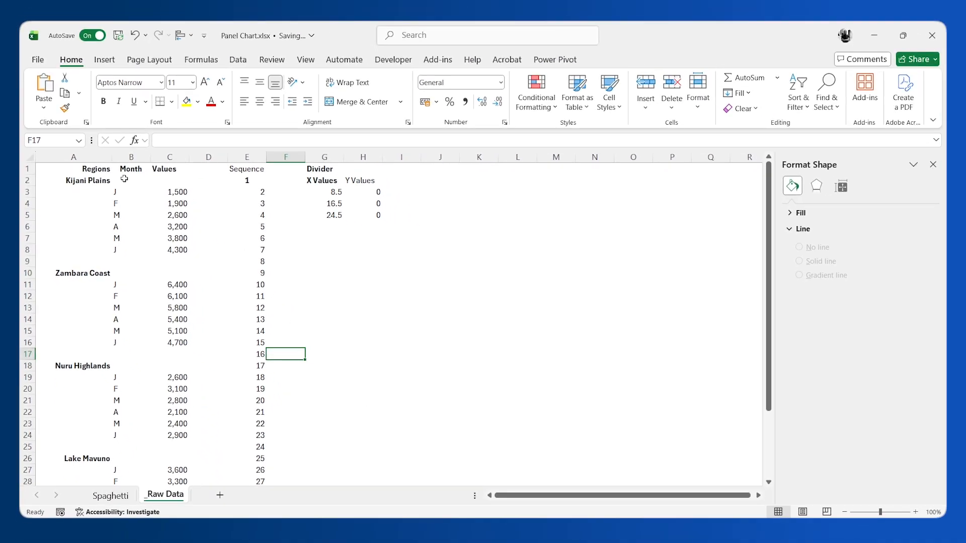
Step: Insert a 2-D line chart from the Month and Values data in B2:C32 and place it beside the data
left_click_drag(127, 180, 175, 436)
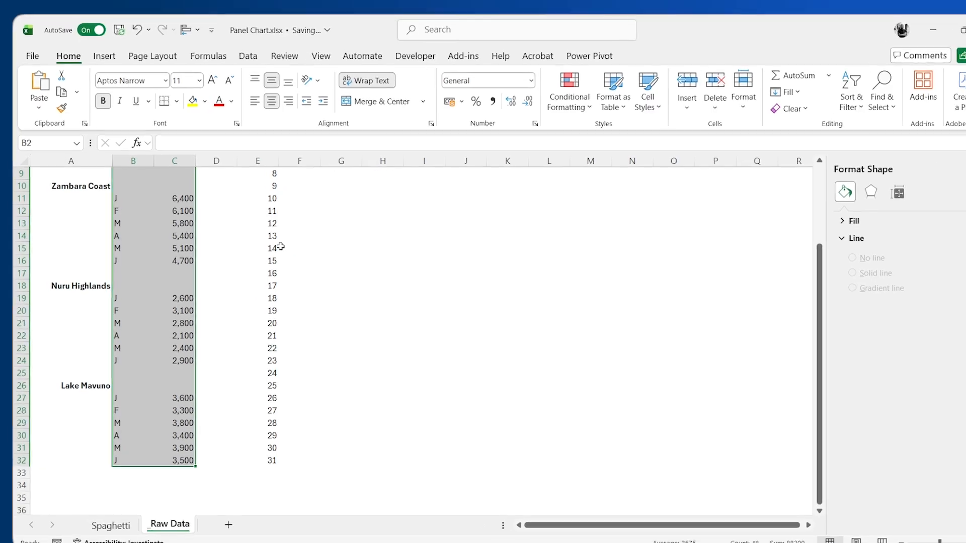
left_click(104, 46)
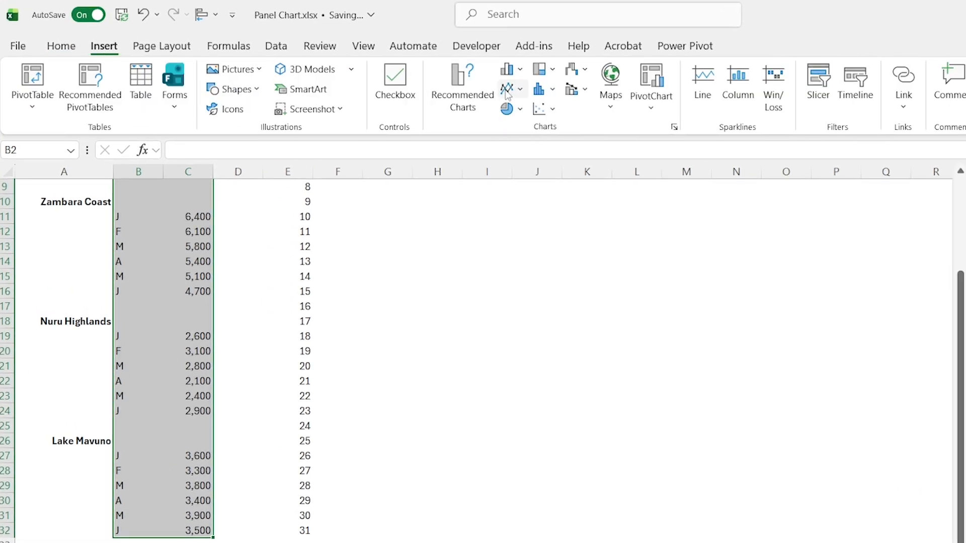
left_click(506, 90)
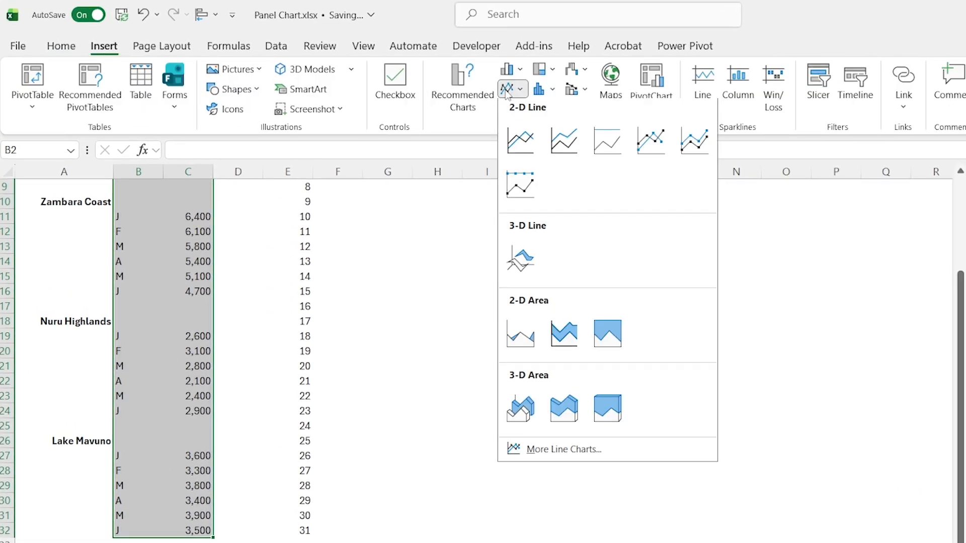
left_click(521, 140)
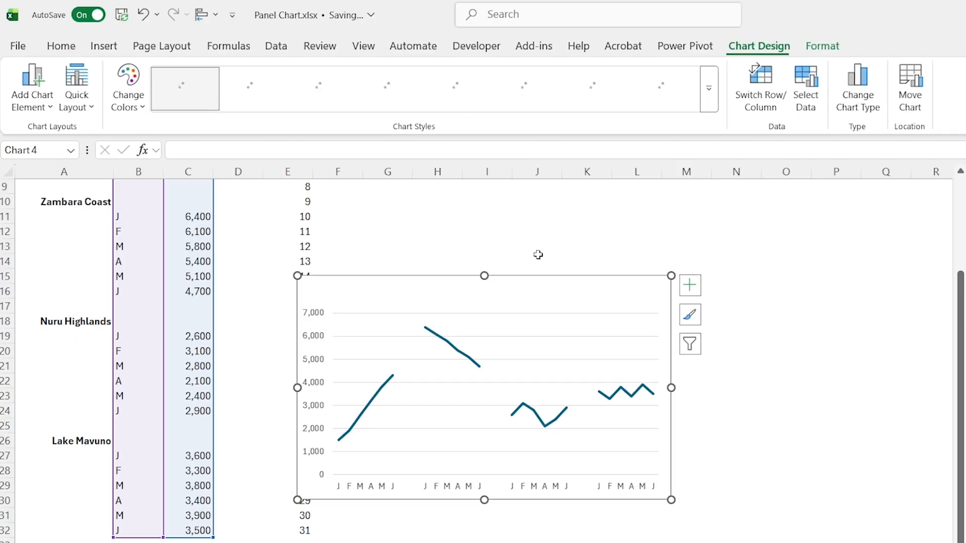
double_click(538, 275)
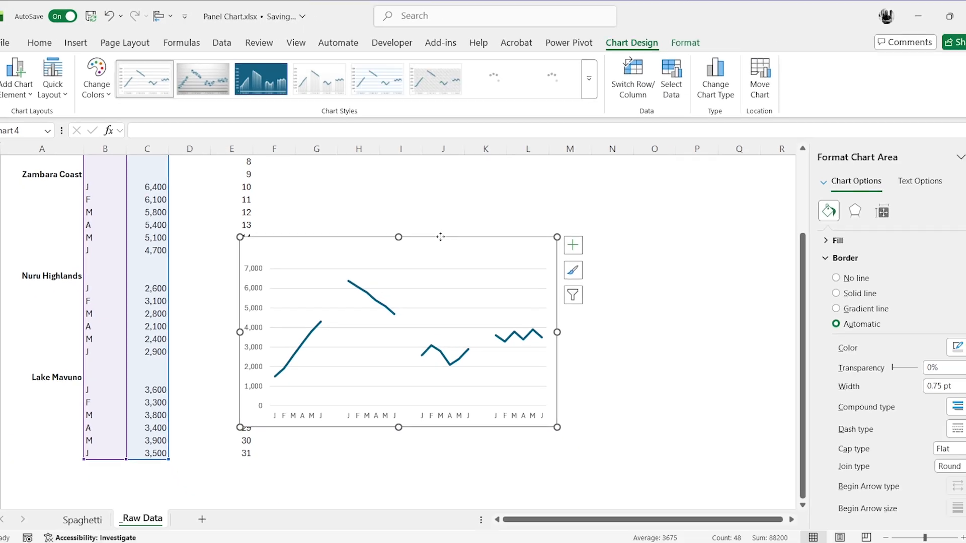
left_click_drag(441, 236, 536, 228)
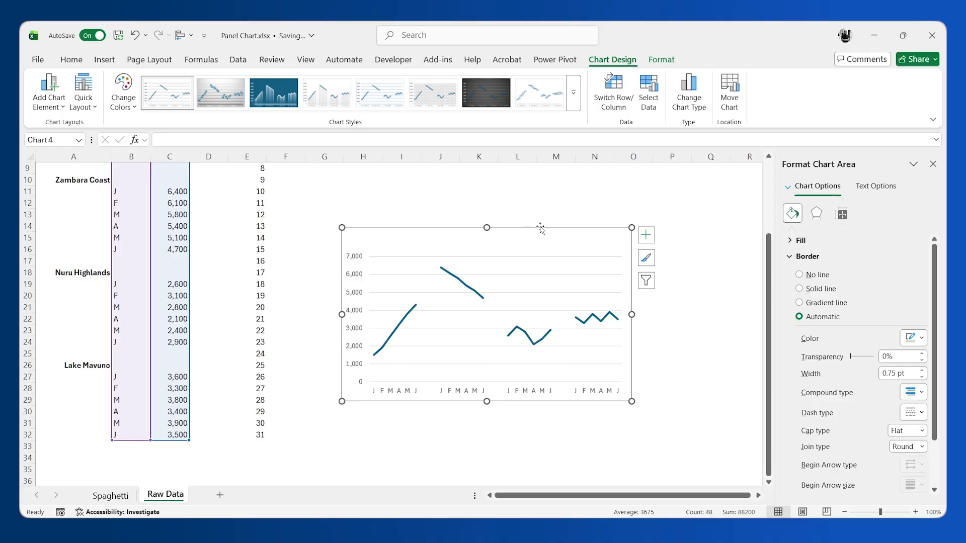
left_click(564, 206)
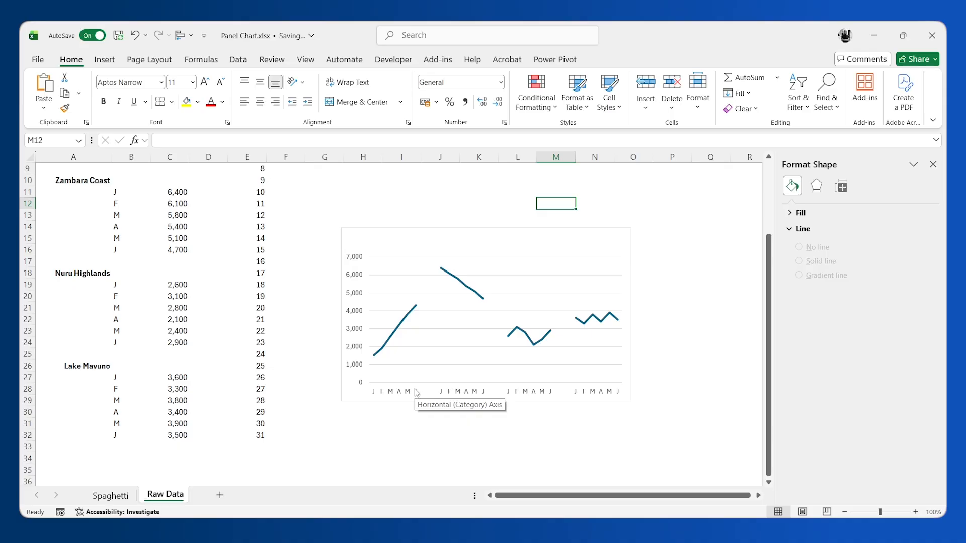
Step: Add drop lines to the chart's line series
left_click(401, 324)
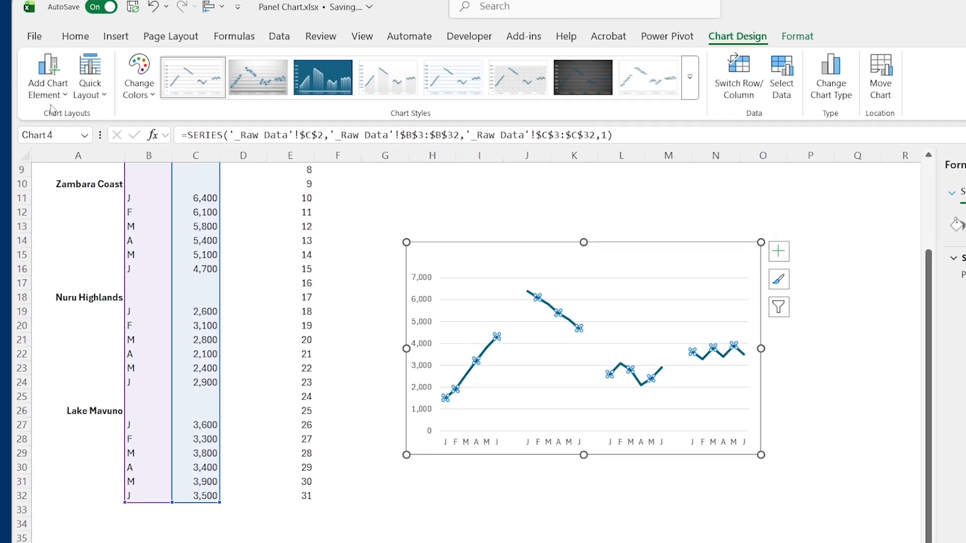
left_click(48, 95)
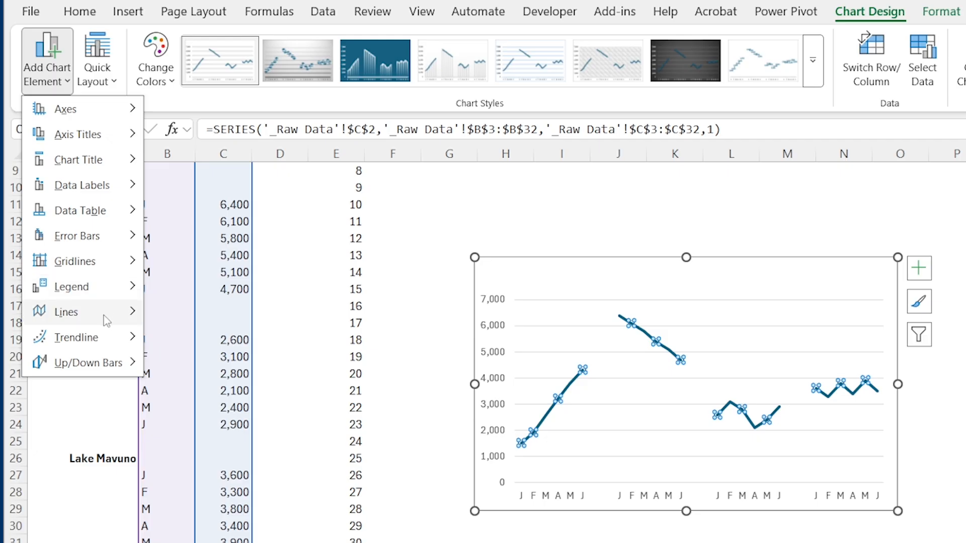
mouse_move(104, 315)
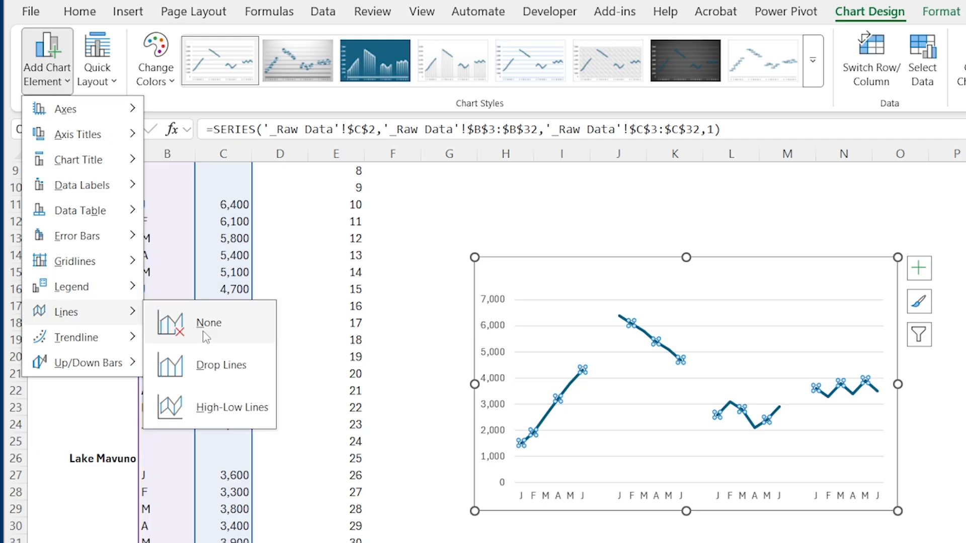
left_click(245, 367)
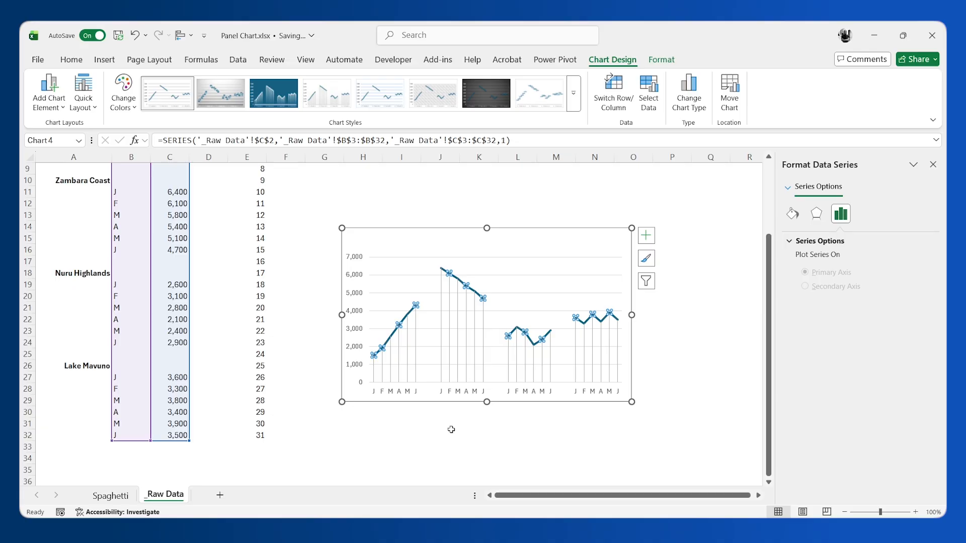
Step: Change the chart's horizontal axis label range to A2:B32 so it includes both the regions and the months
right_click(422, 287)
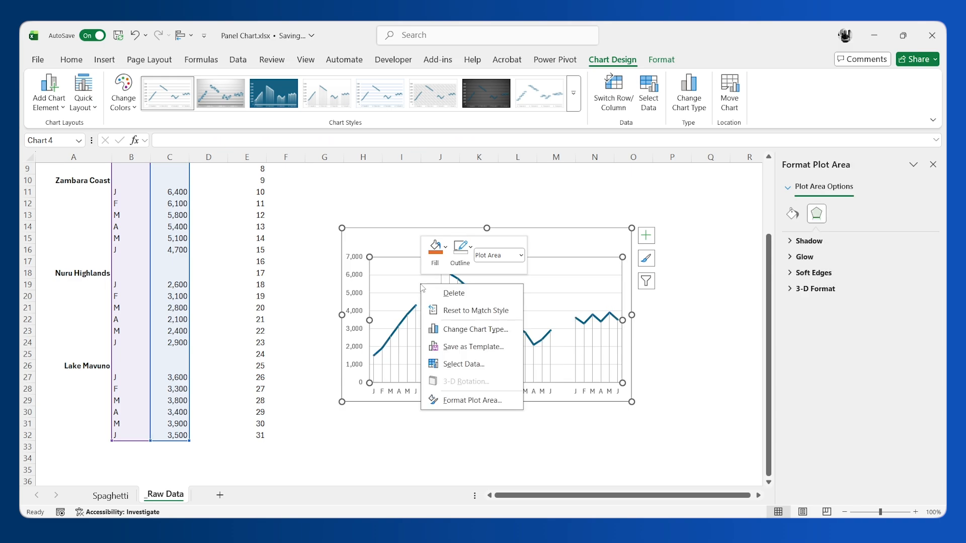
left_click(463, 364)
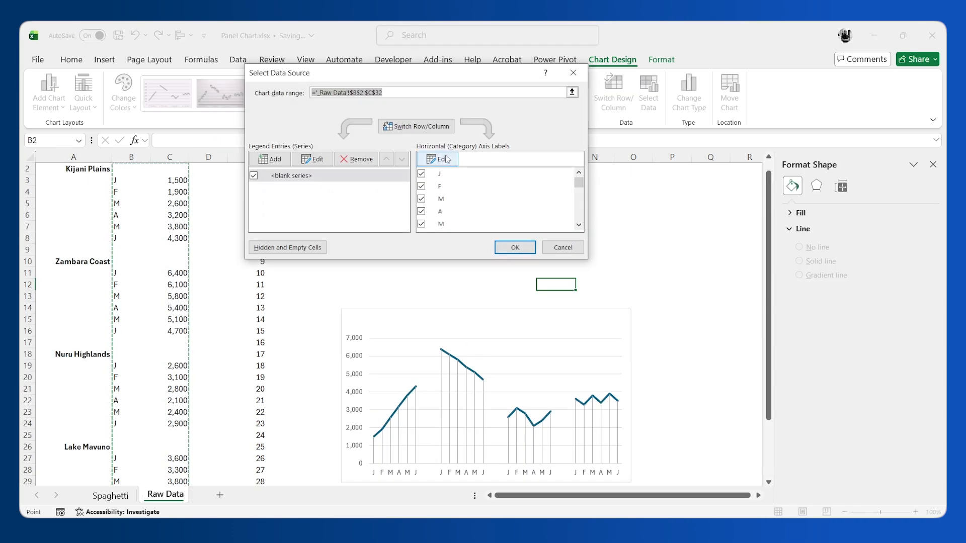
left_click(438, 159)
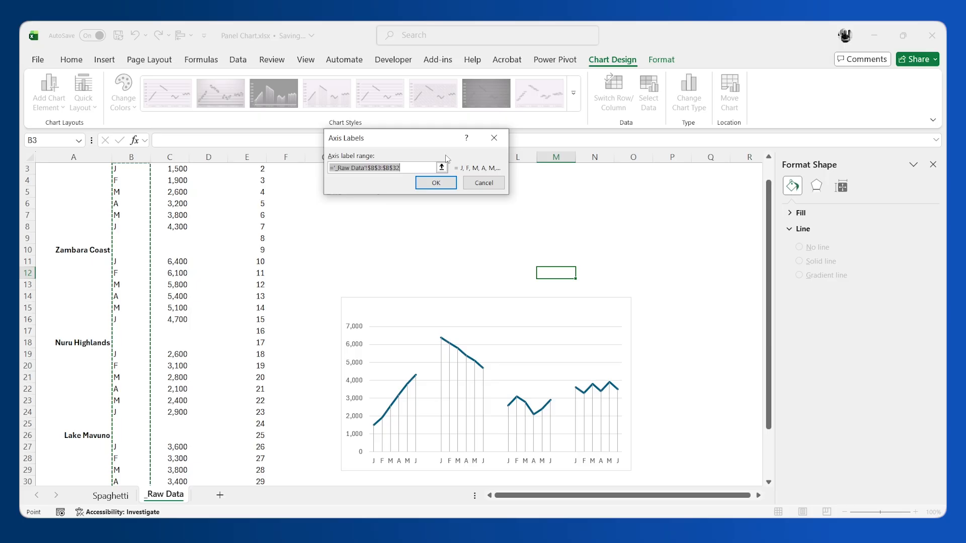
scroll(106, 184, "up", 1)
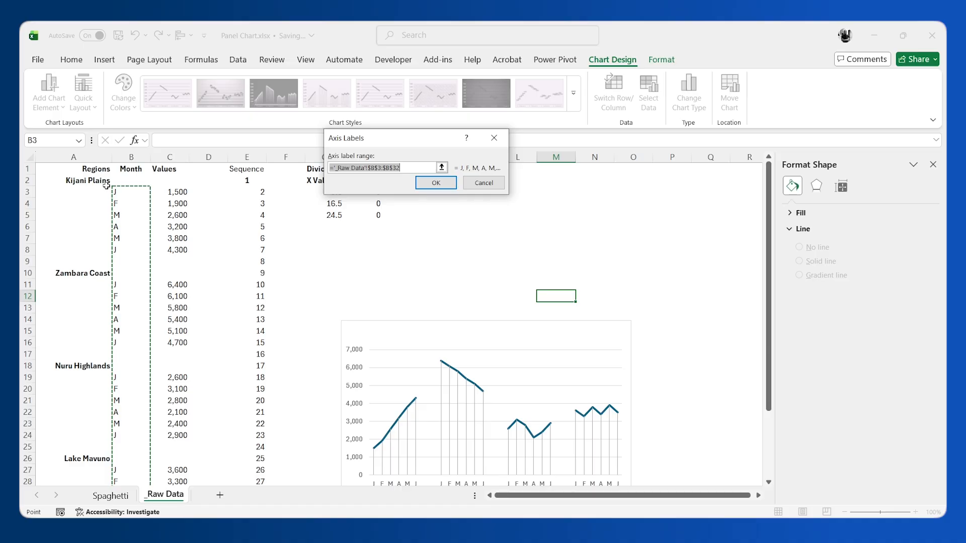
left_click_drag(101, 181, 142, 427)
left_click(436, 183)
left_click(515, 247)
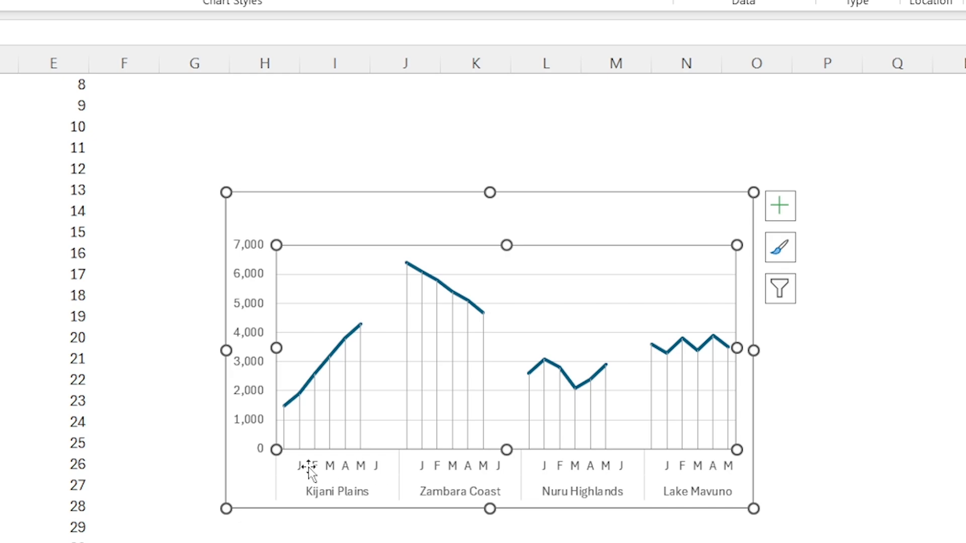
Step: Shift the line series' values range to C2:C32 so it matches the rows of the axis labels
double_click(344, 348)
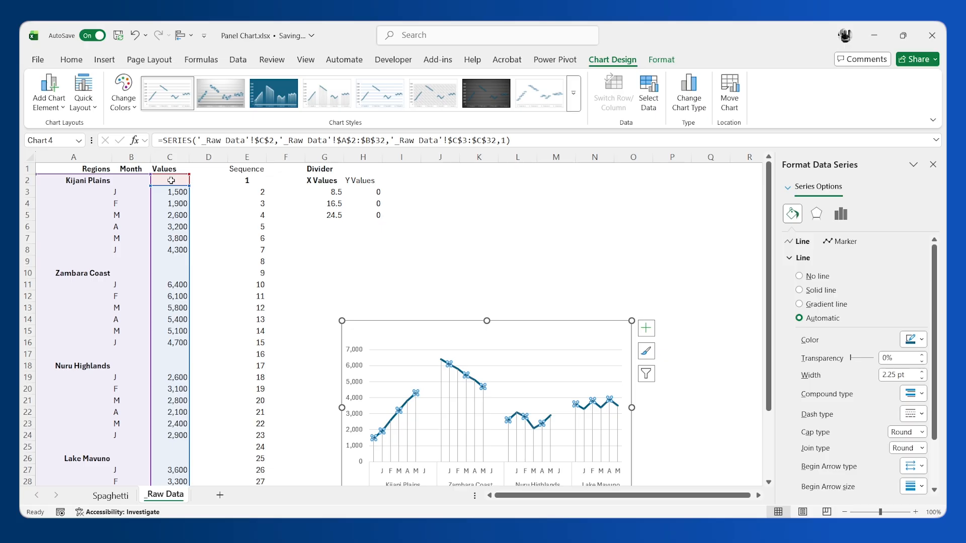
left_click_drag(190, 251, 186, 242)
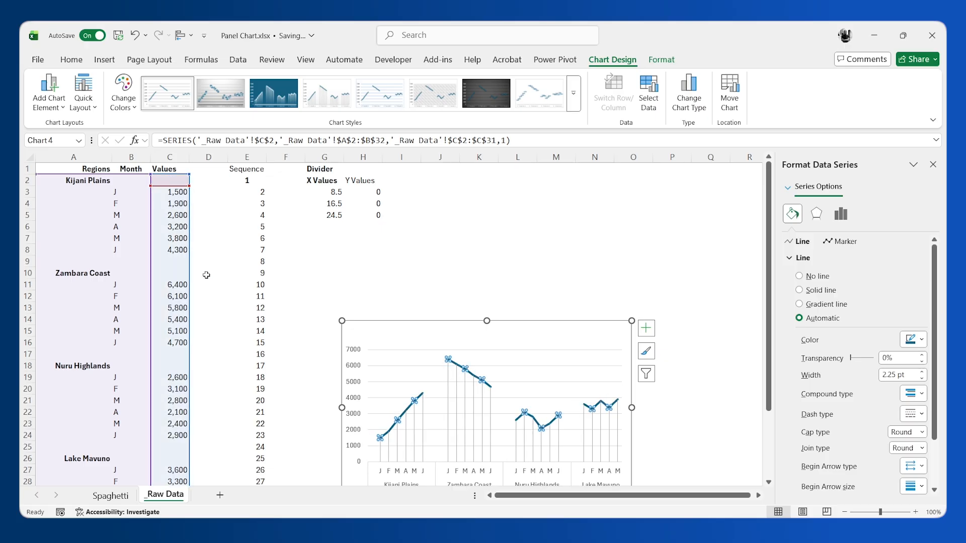
scroll(206, 275, "down", 3)
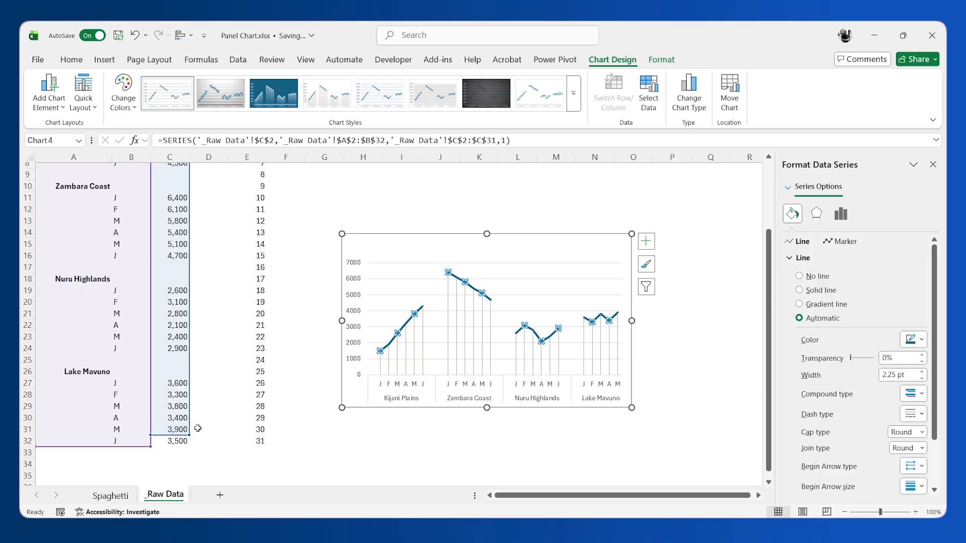
left_click_drag(189, 435, 186, 443)
left_click(547, 433)
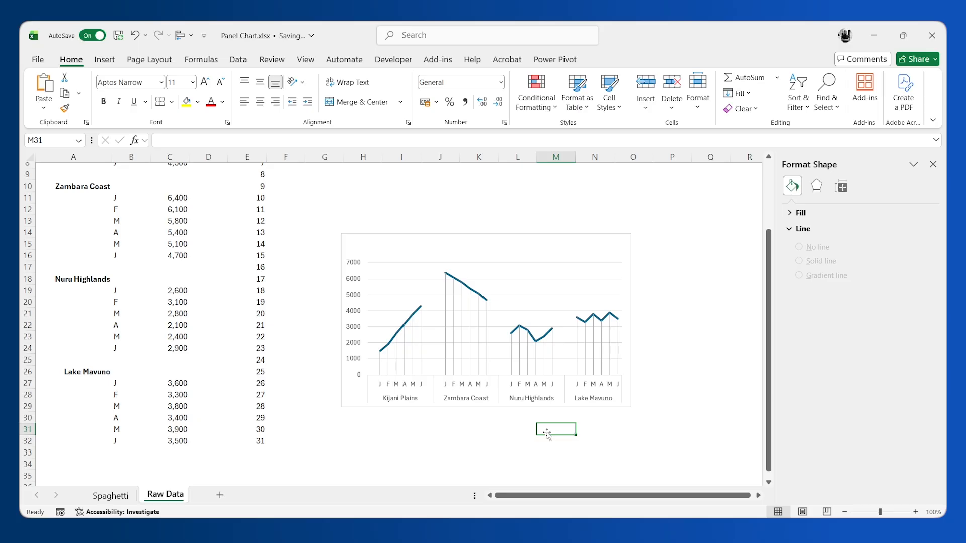
Step: Delete the drop lines and the horizontal gridlines from the chart
left_click(487, 322)
key("Delete")
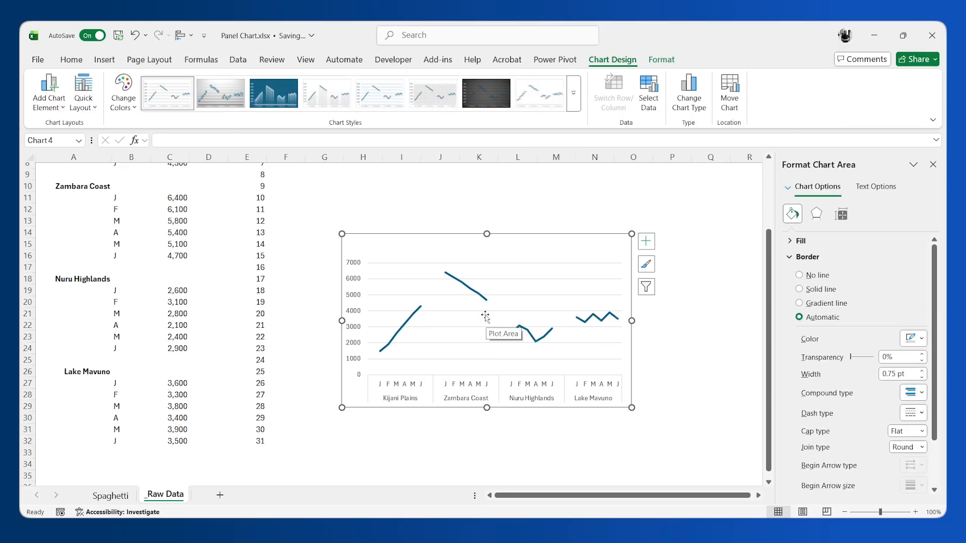
left_click(485, 312)
key("Delete")
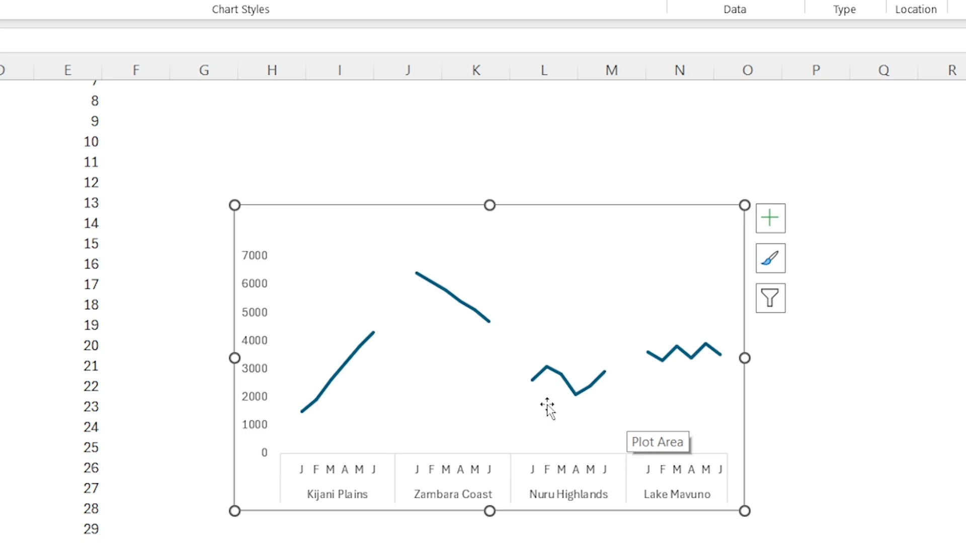
Step: Examine the Divider table's X Values and Y Values in relation to the chart's horizontal axis
scroll(321, 341, "up", 3)
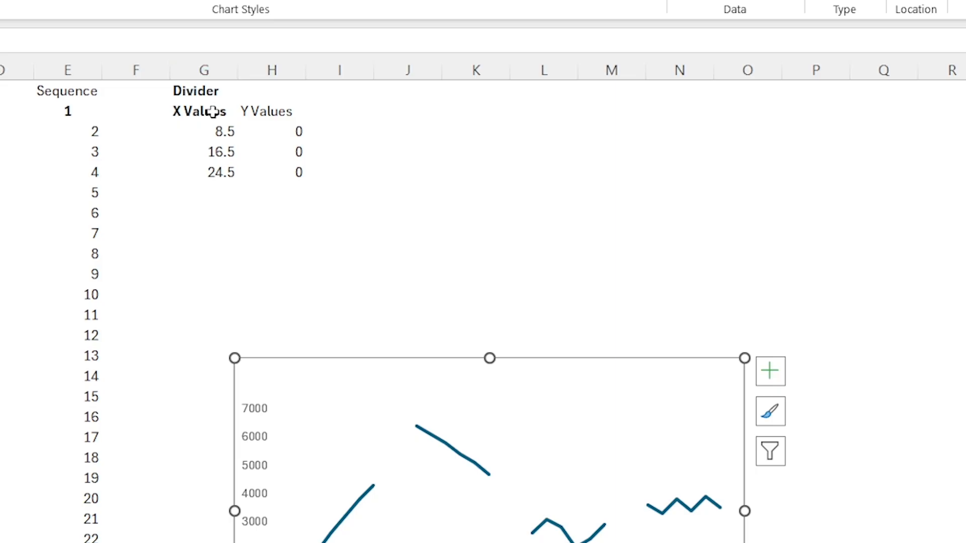
left_click_drag(213, 111, 261, 108)
left_click(339, 152)
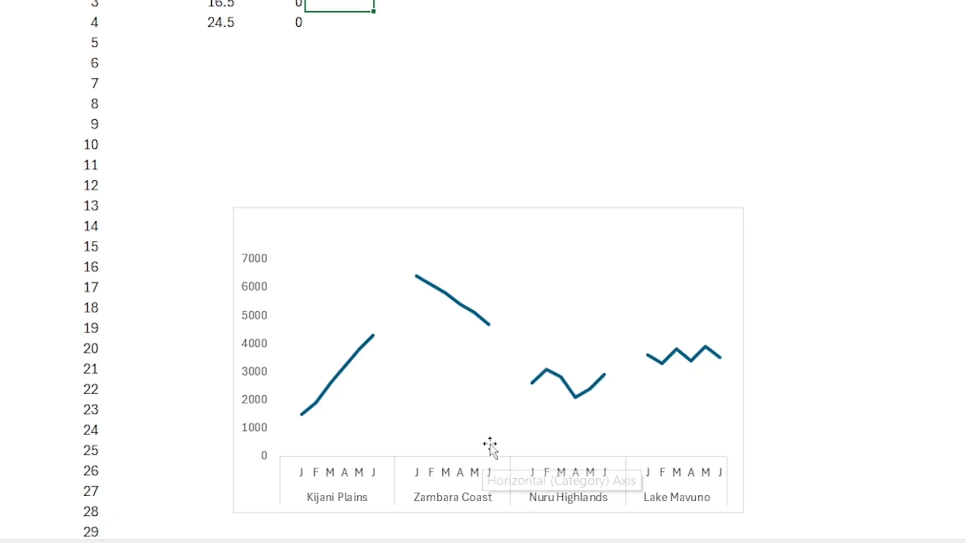
left_click(293, 62)
left_click_drag(293, 62, 292, 99)
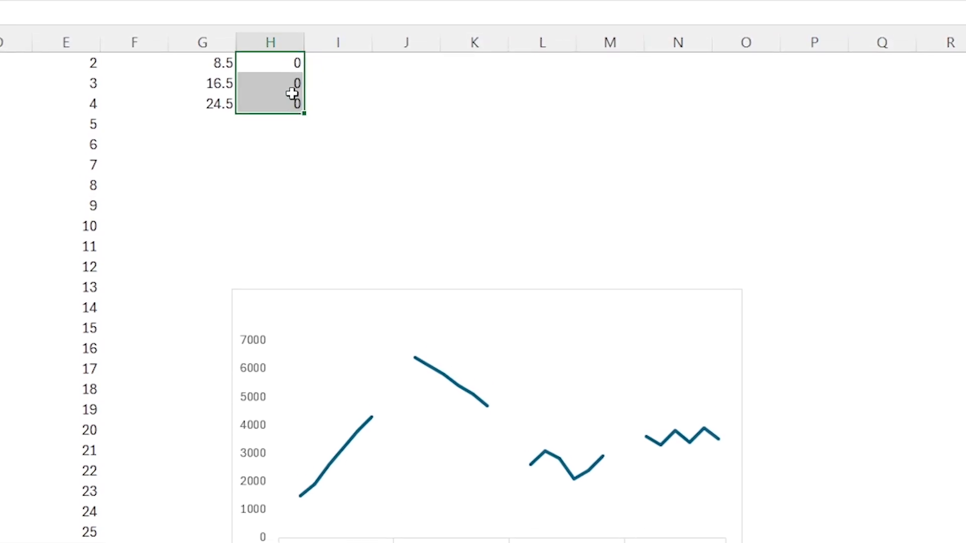
Step: Clear the existing number sequence by deleting the contents of cell E2 under the Sequence heading
scroll(389, 119, "up", 1)
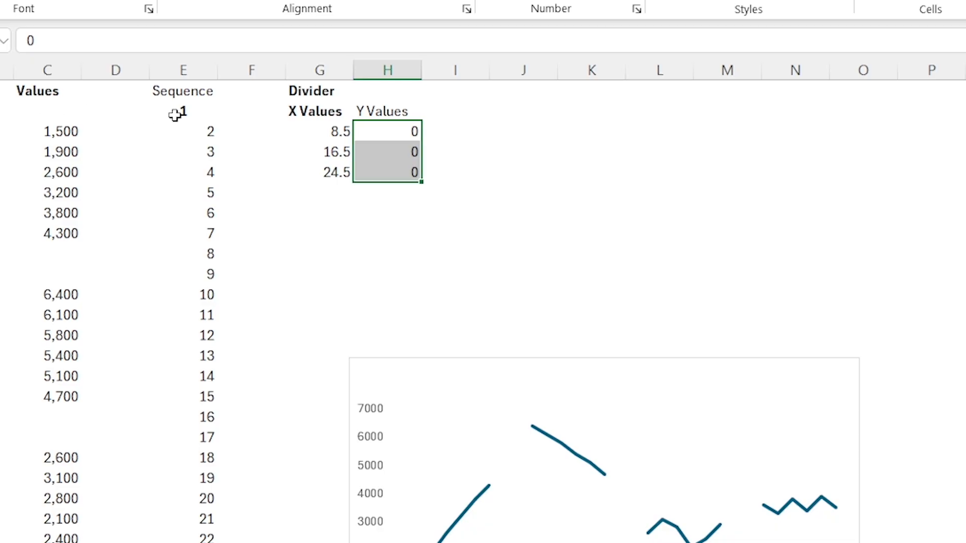
left_click(181, 113)
key("Delete")
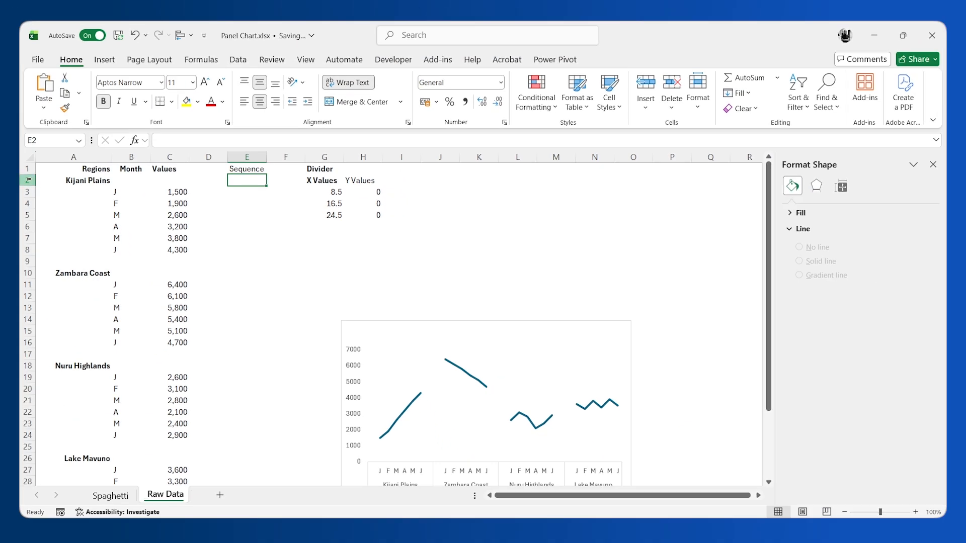
Step: Fill the Sequence column from cell E2 with =SEQUENCE(31,1,1,1), matching the data rows from 2 to 32
left_click(28, 180)
scroll(75, 330, "down", 2)
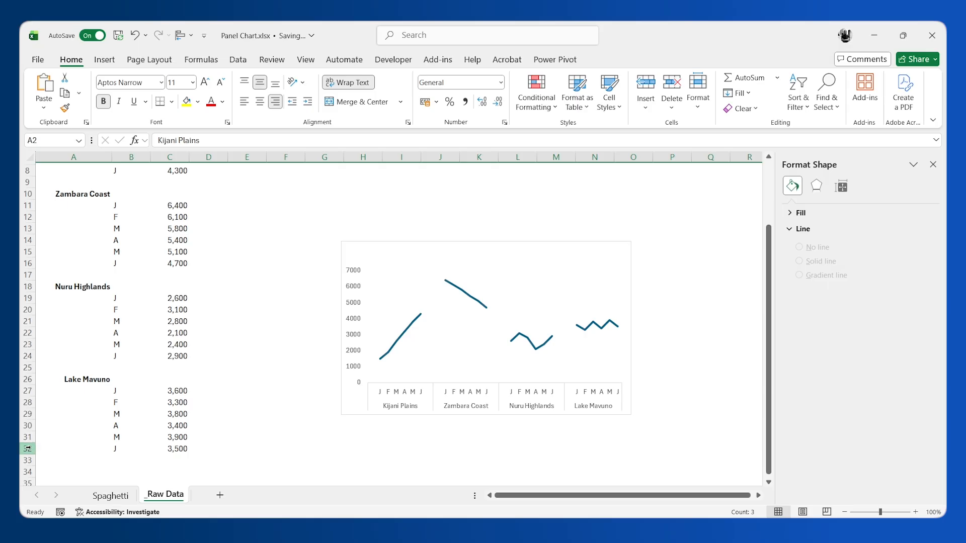
left_click(28, 448)
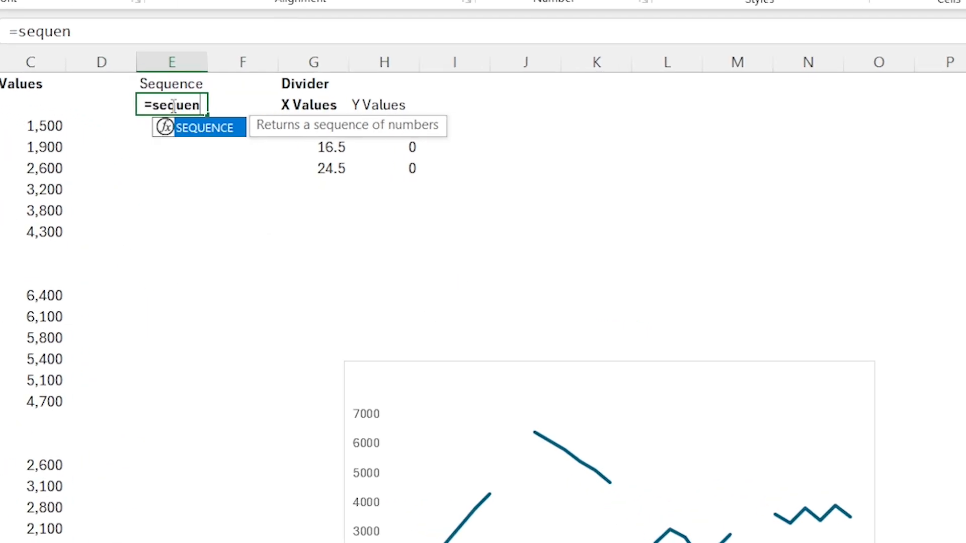
key("Tab")
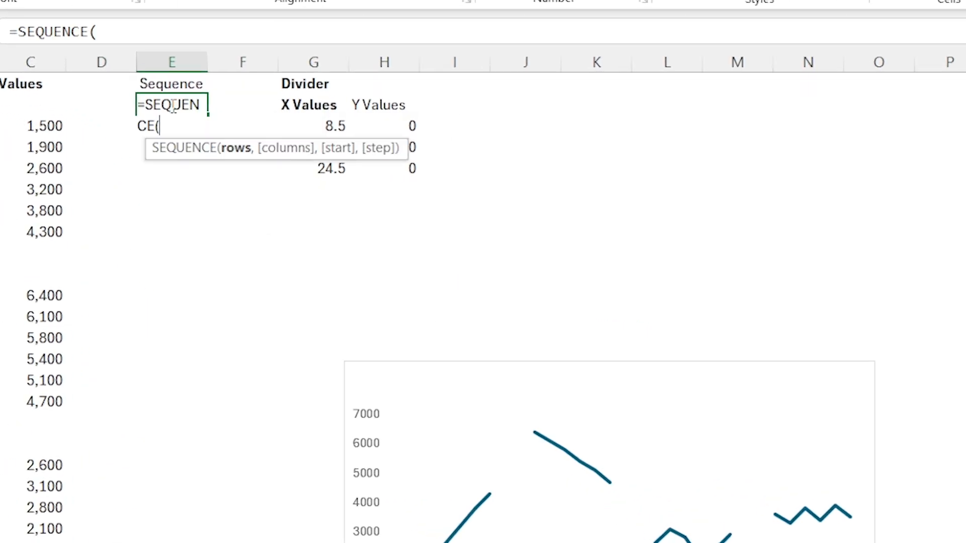
type("31,")
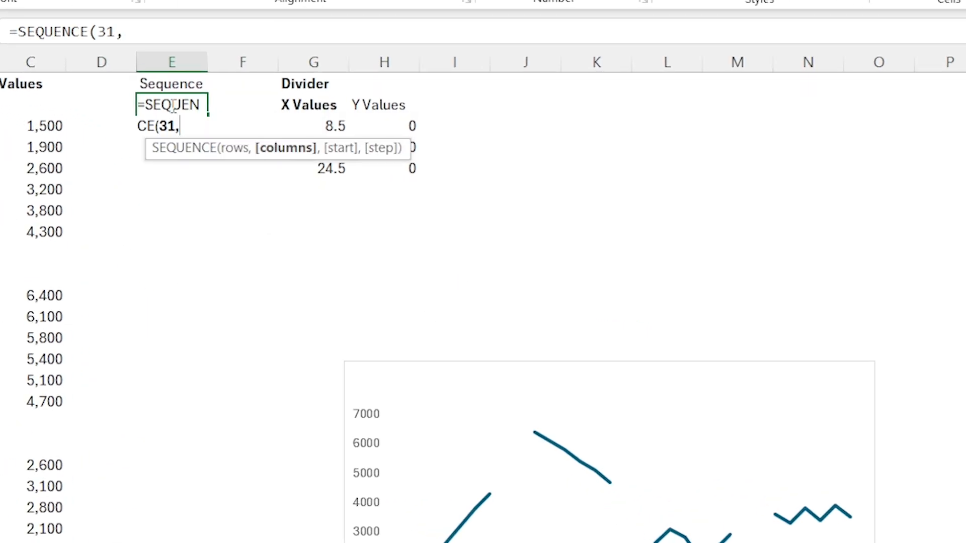
type("1,")
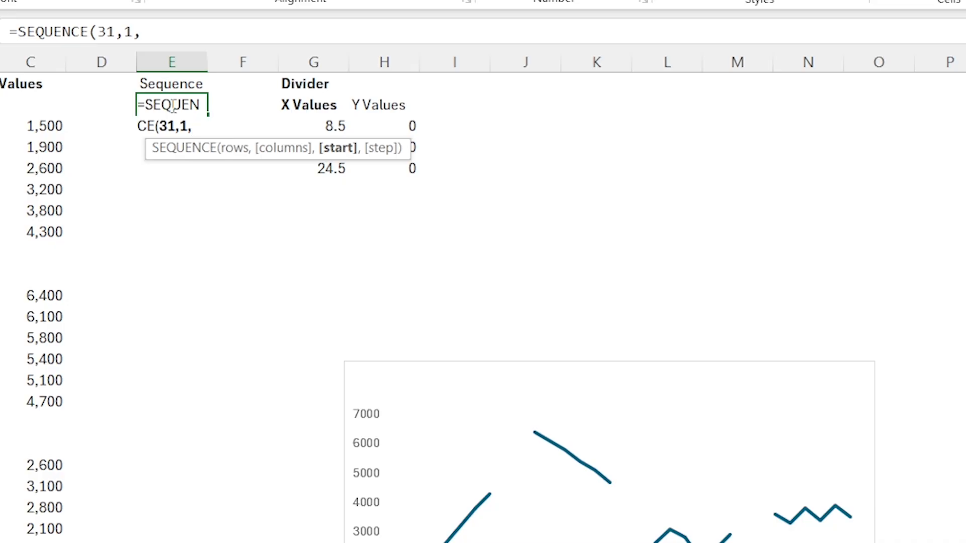
type("1,1")
key("Return")
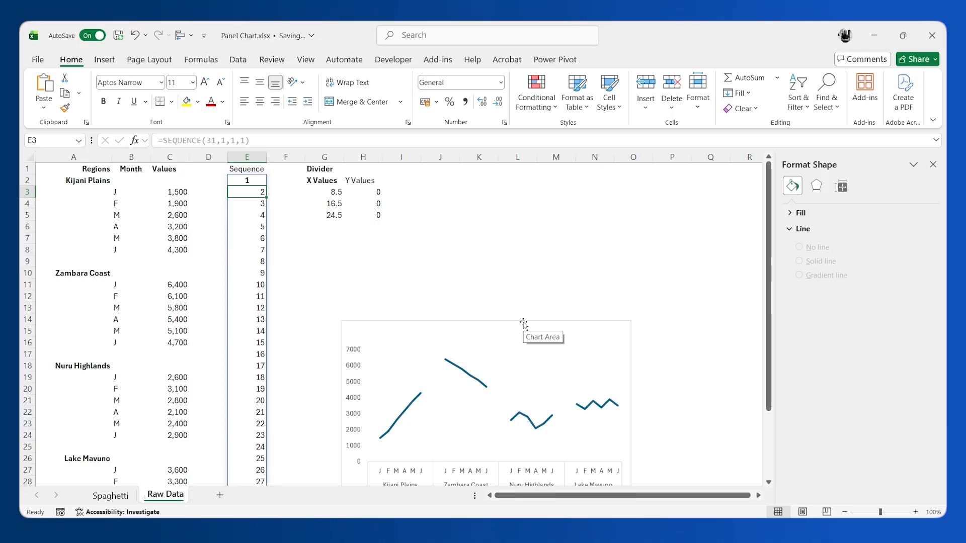
Step: Compare the sequence pairs 8–9 and 16–17 at the panel boundaries with the Divider table's X Values
left_click_drag(259, 262, 261, 276)
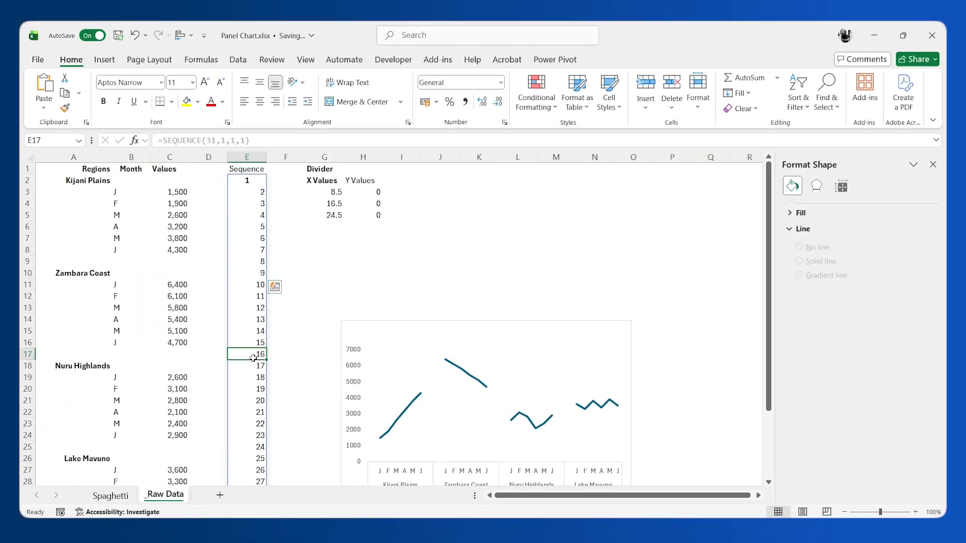
left_click_drag(254, 354, 255, 363)
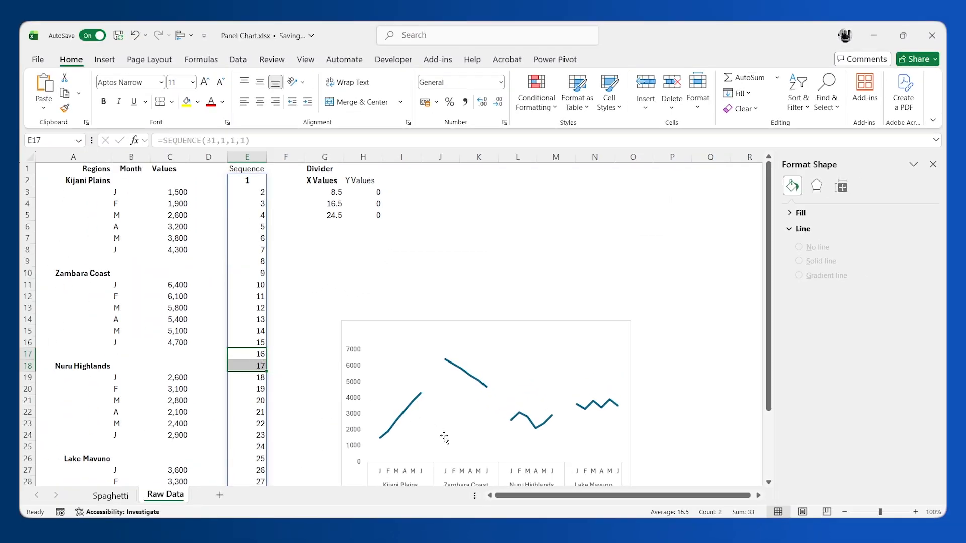
left_click(325, 203)
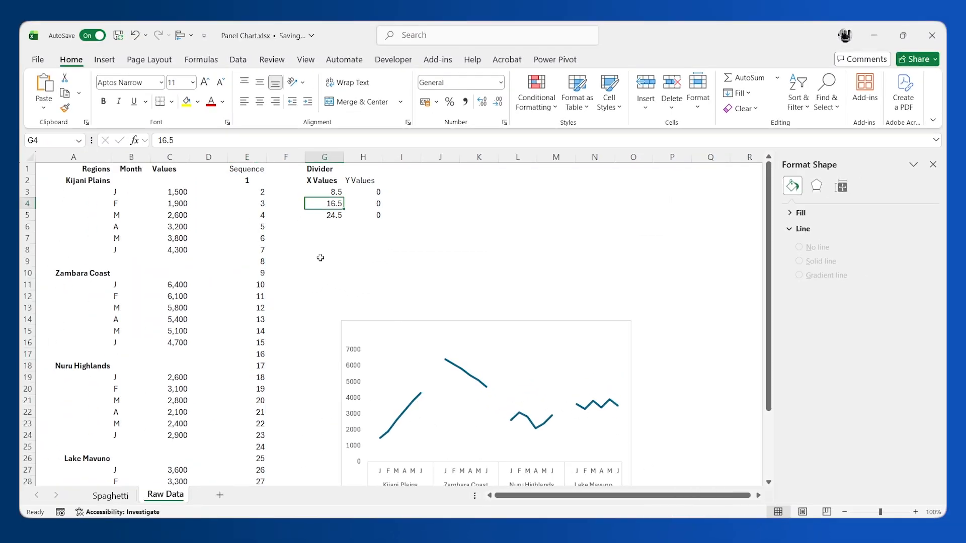
Step: Add a chart data series named from cell G1 (Divider) with the Y Values in H3:H5 as its values
scroll(320, 258, "down", 2)
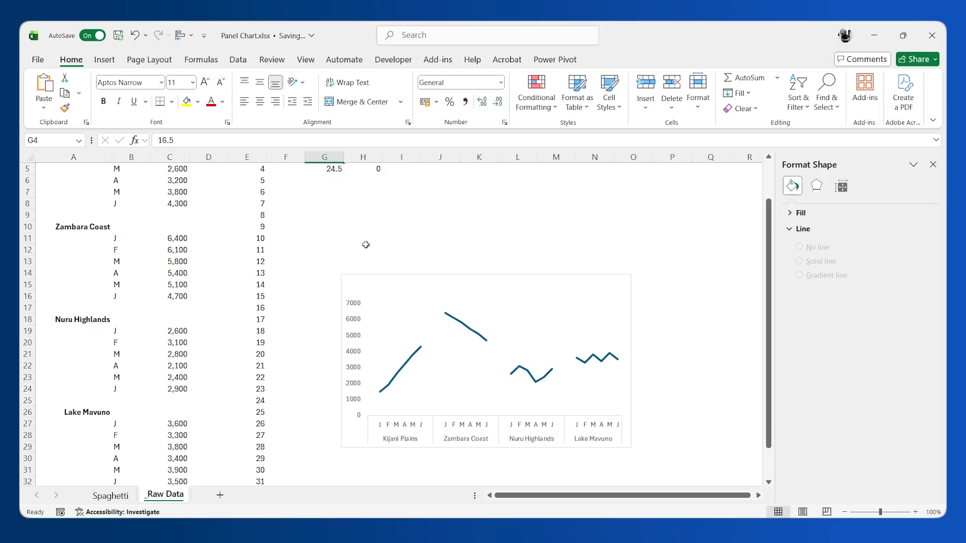
right_click(434, 314)
left_click(492, 395)
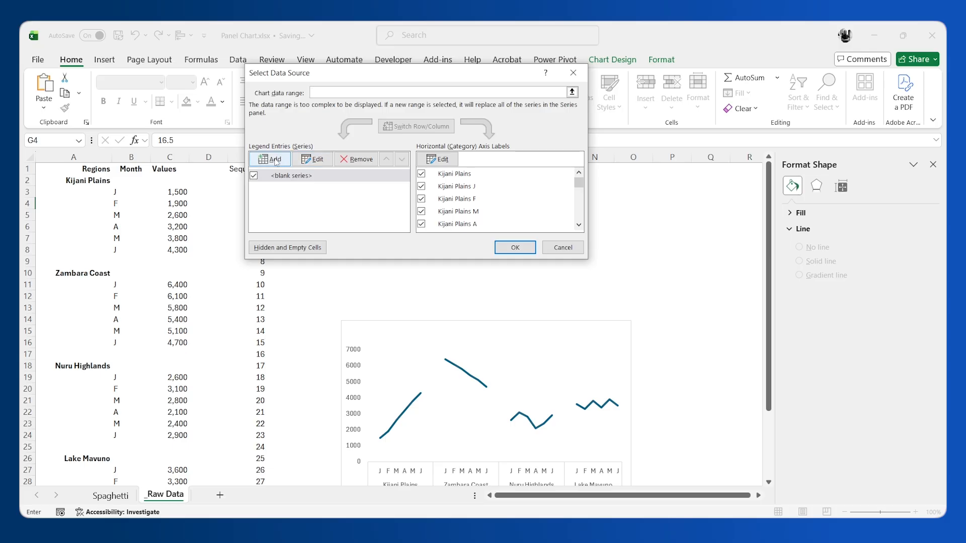
left_click(276, 160)
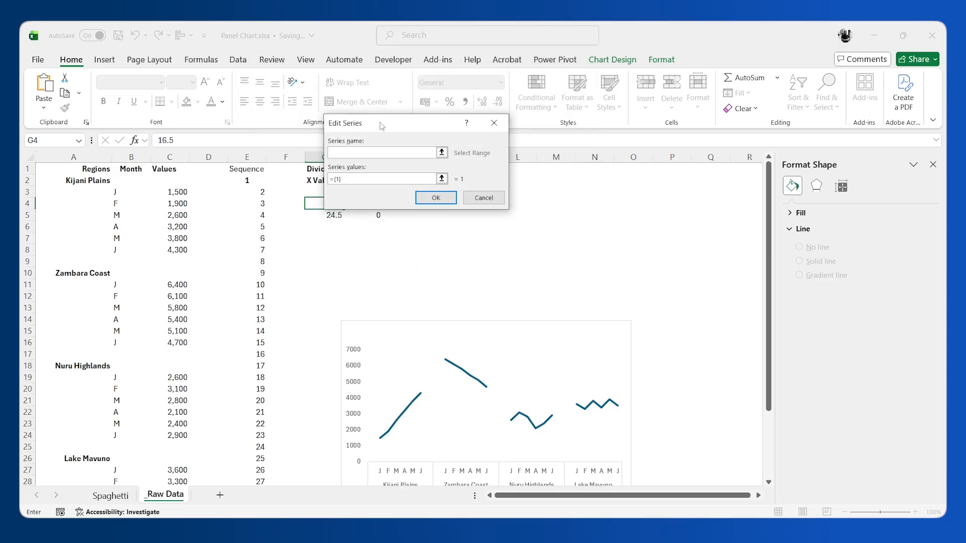
left_click(318, 170)
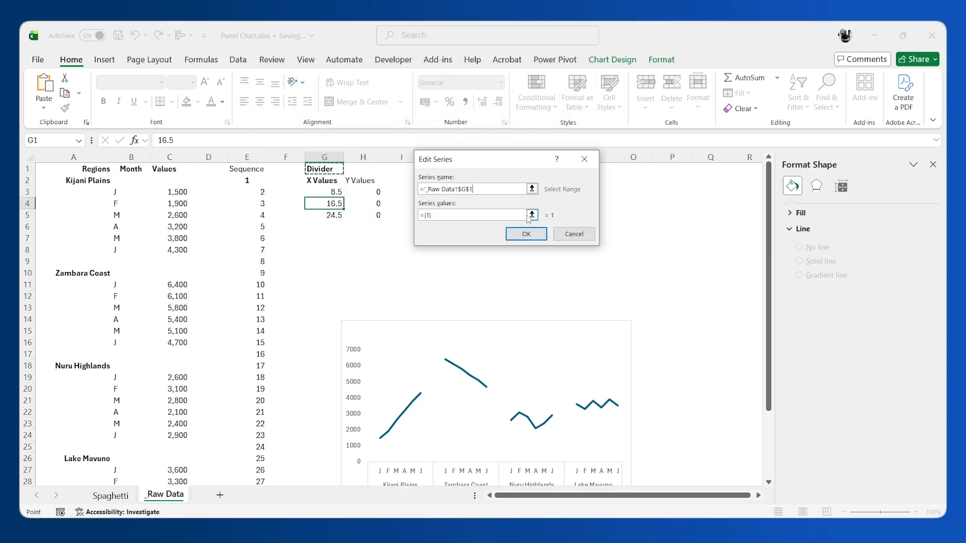
left_click(532, 215)
left_click_drag(374, 190, 378, 216)
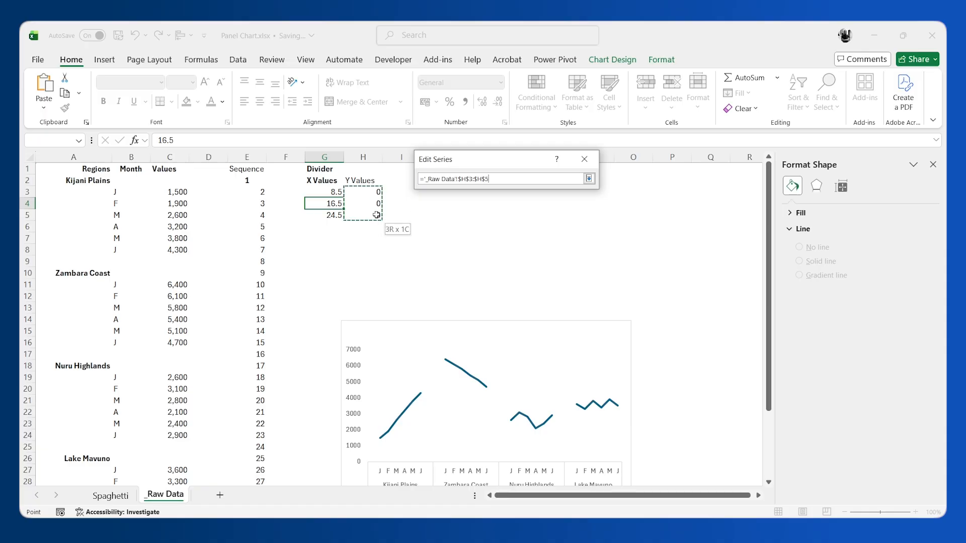
left_click(588, 179)
key("Return")
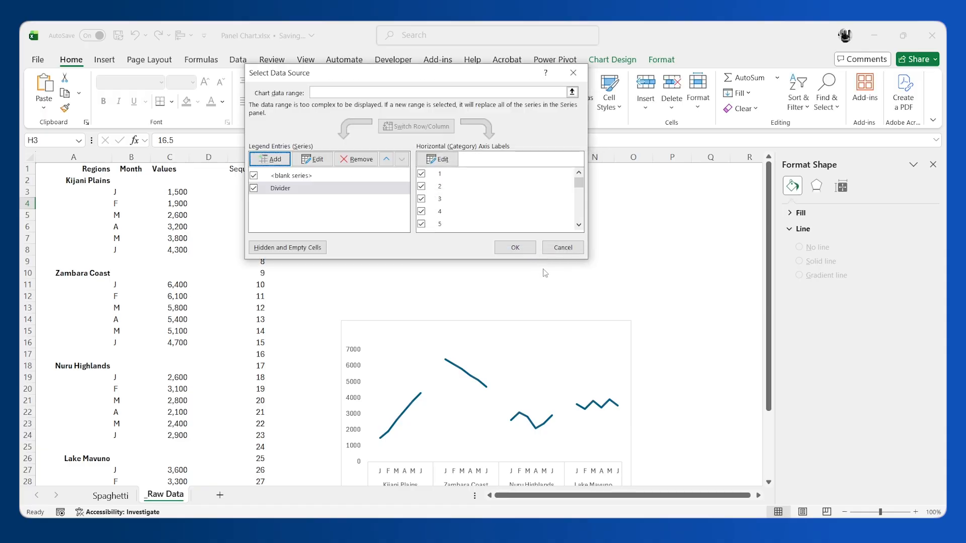
left_click(531, 251)
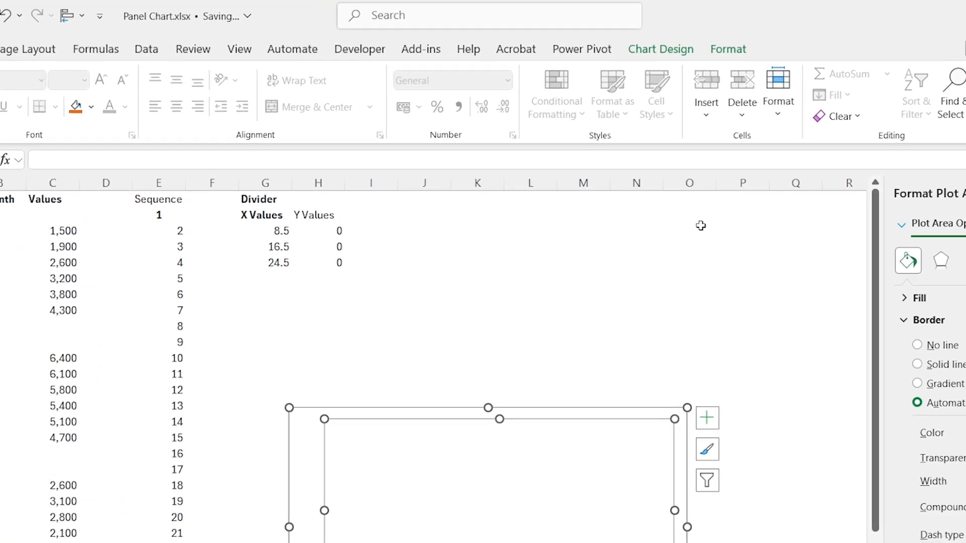
Step: Change the chart to a combo with the unnamed series as Line and Divider as Scatter, and move it up beneath the Divider table
left_click(683, 45)
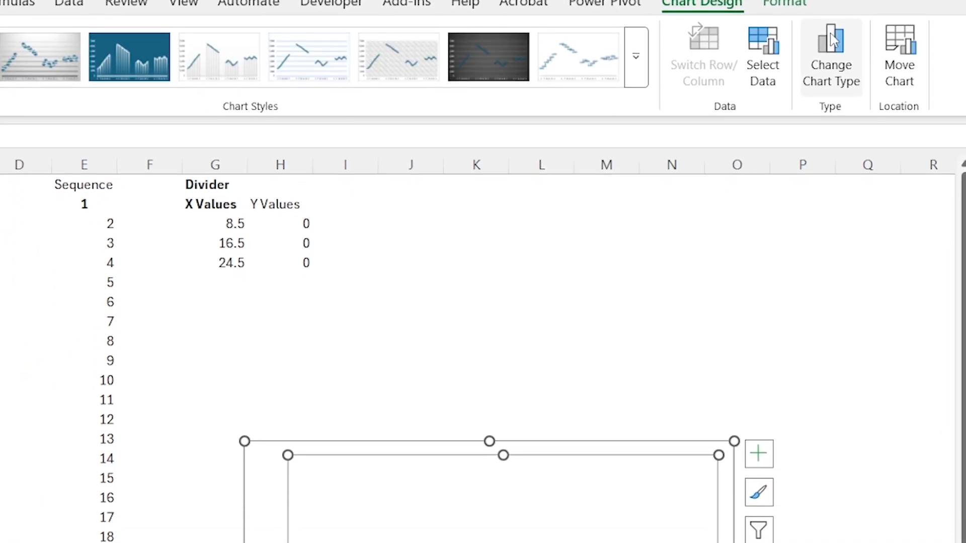
left_click(831, 42)
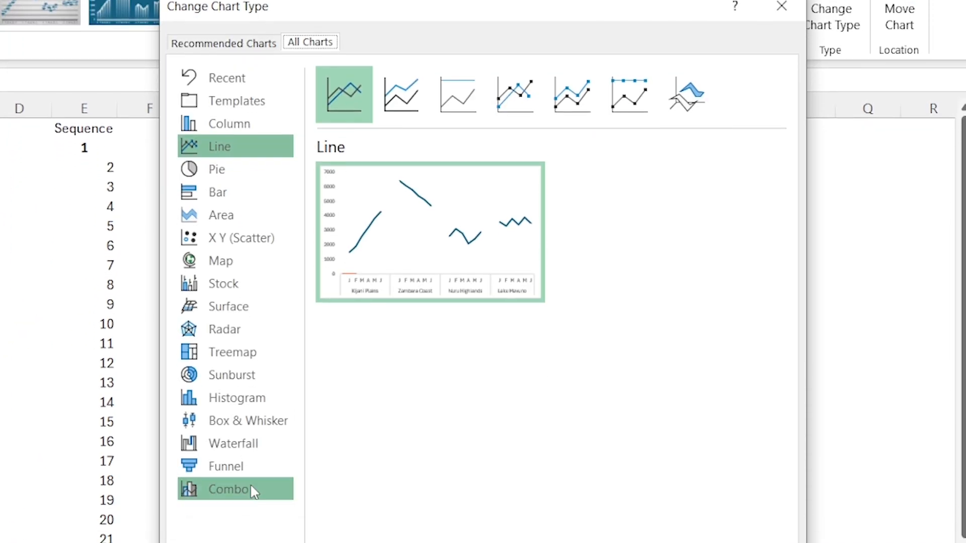
left_click(251, 488)
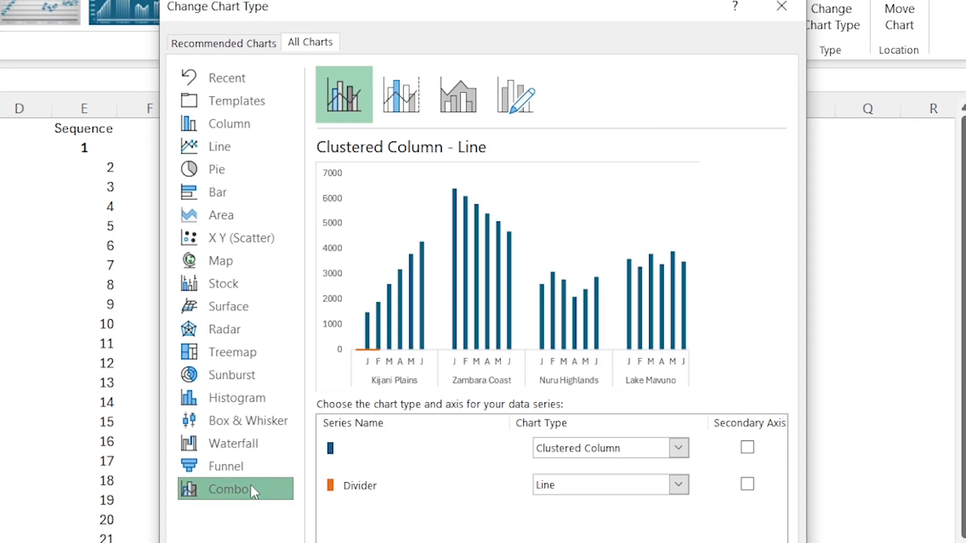
left_click(678, 448)
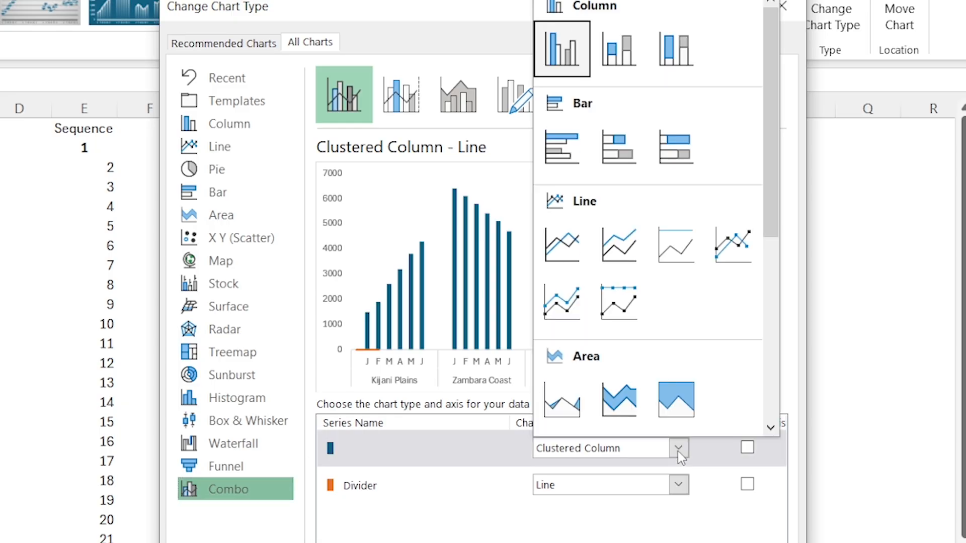
left_click(567, 249)
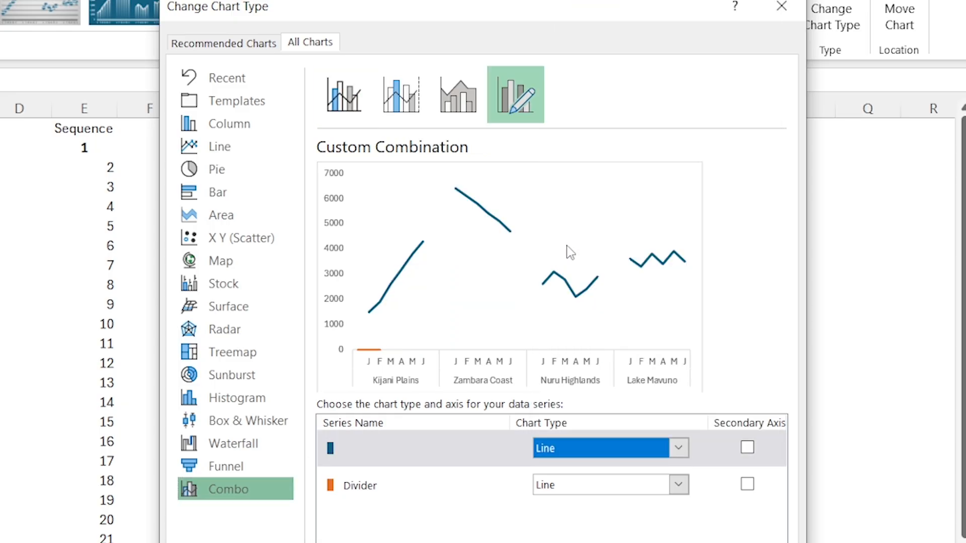
left_click(685, 491)
scroll(777, 238, "down", 5)
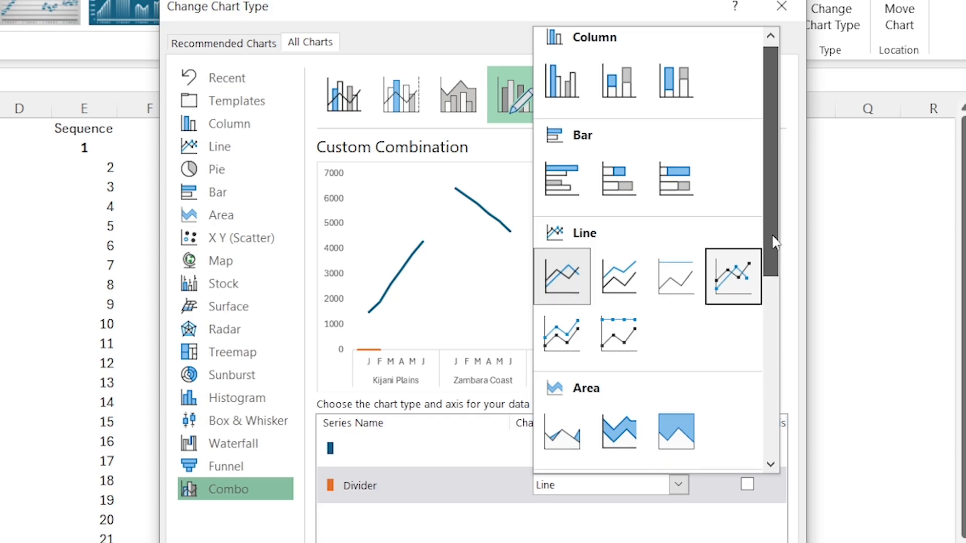
left_click(566, 402)
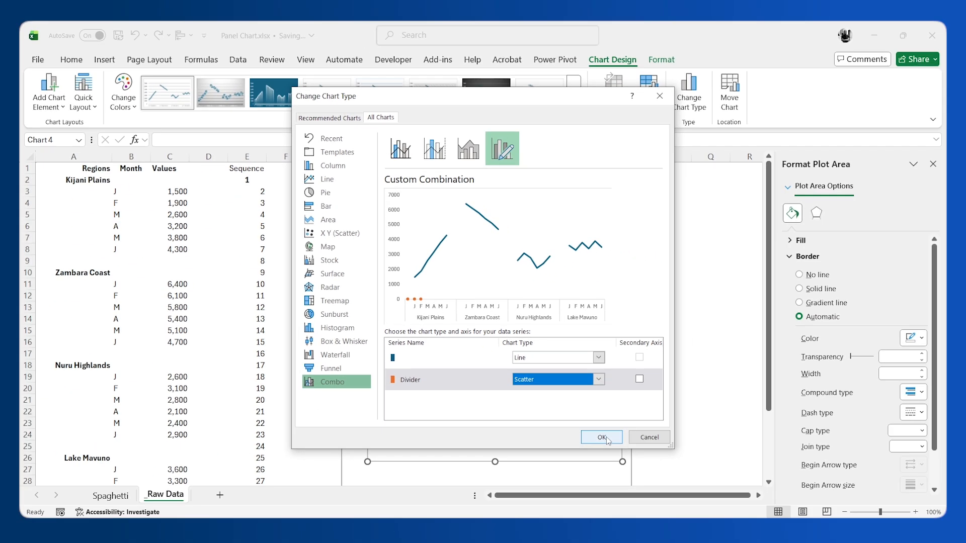
left_click(602, 437)
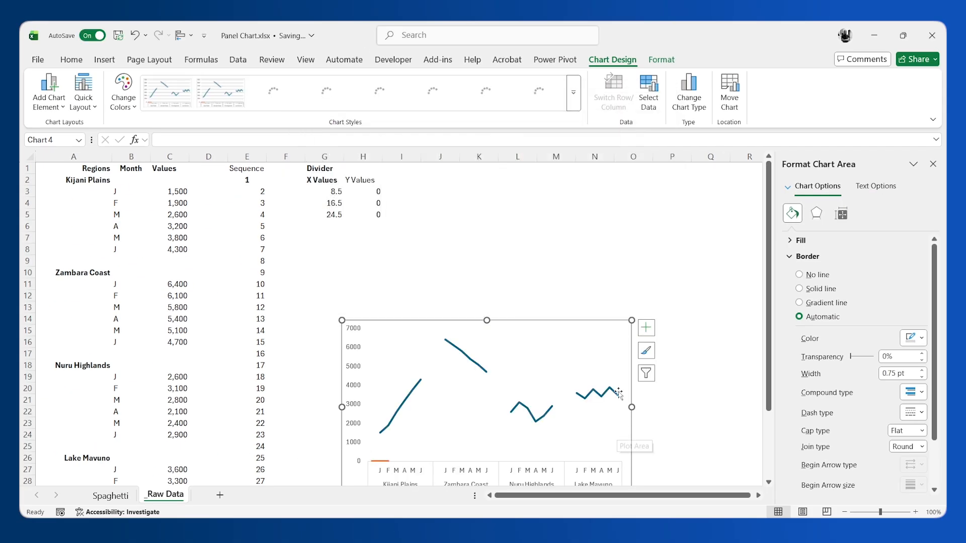
left_click_drag(518, 321, 541, 237)
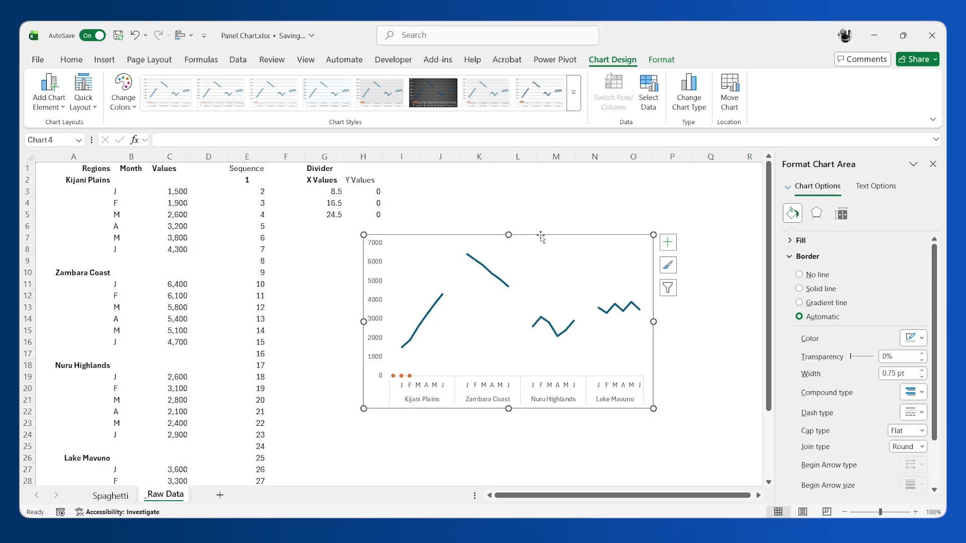
Step: Set the Divider series' X values to the range G3:G5 in the chart's data source
right_click(411, 377)
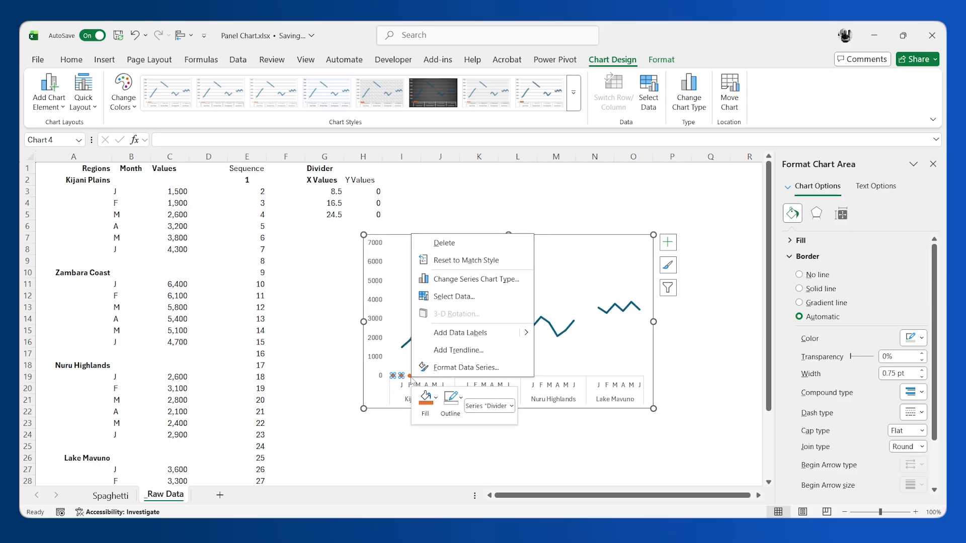
left_click(461, 296)
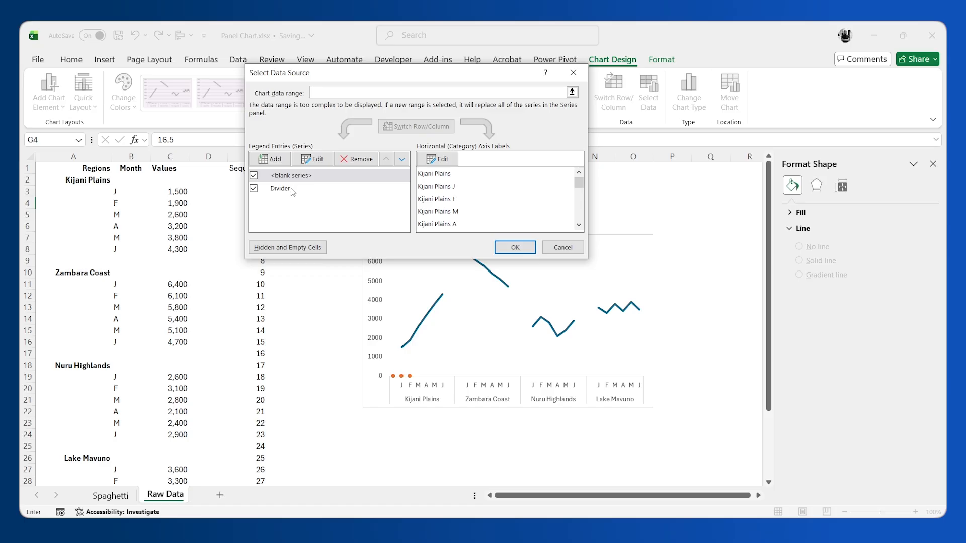
left_click(280, 189)
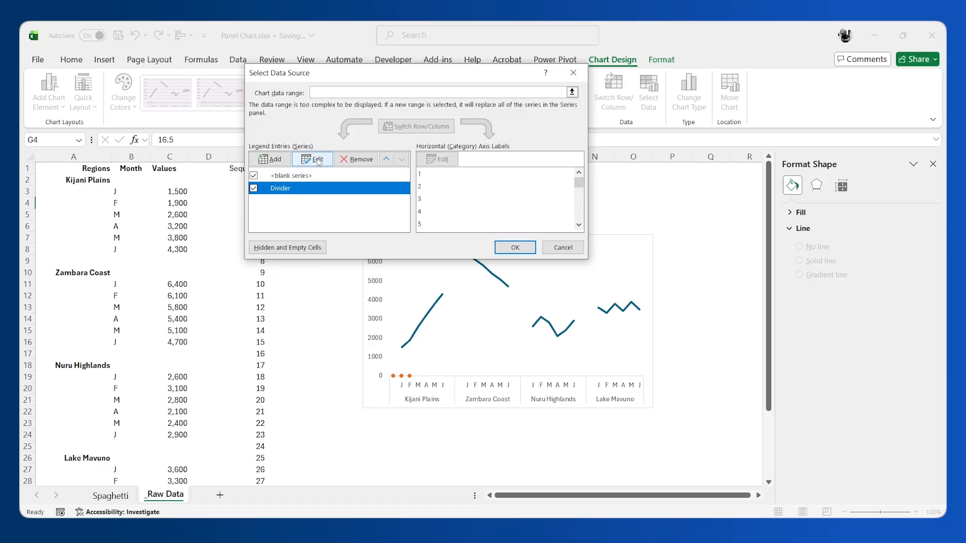
left_click(317, 160)
left_click_drag(413, 114, 532, 122)
left_click(560, 174)
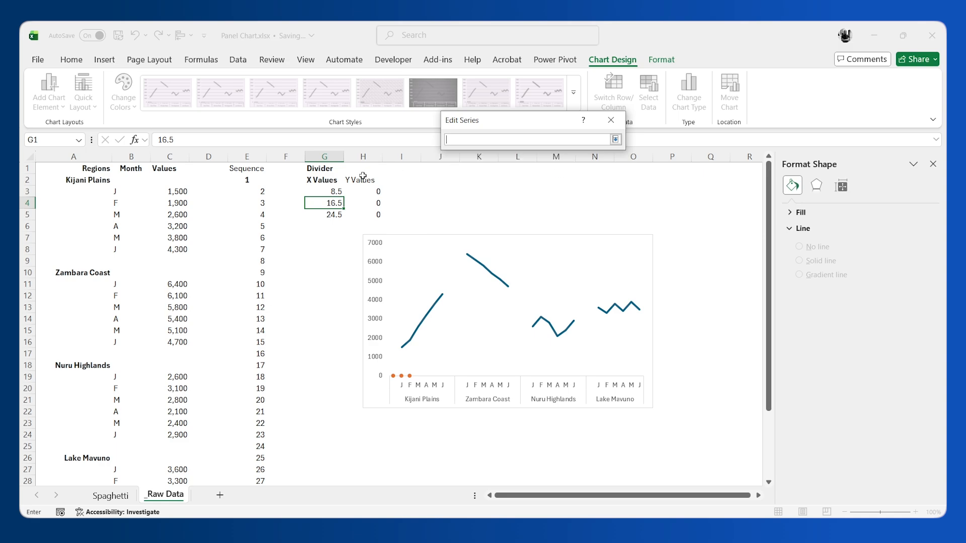
left_click_drag(332, 192, 333, 214)
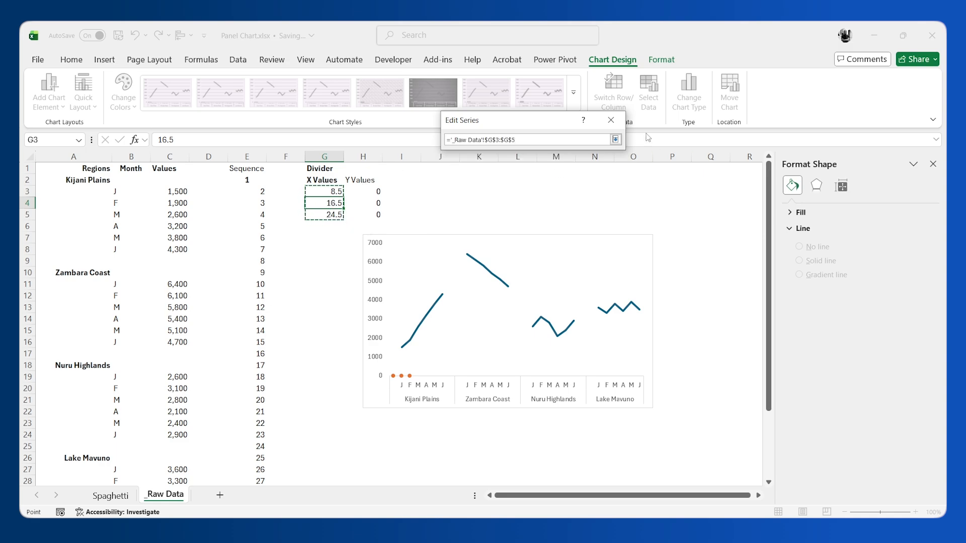
left_click(615, 139)
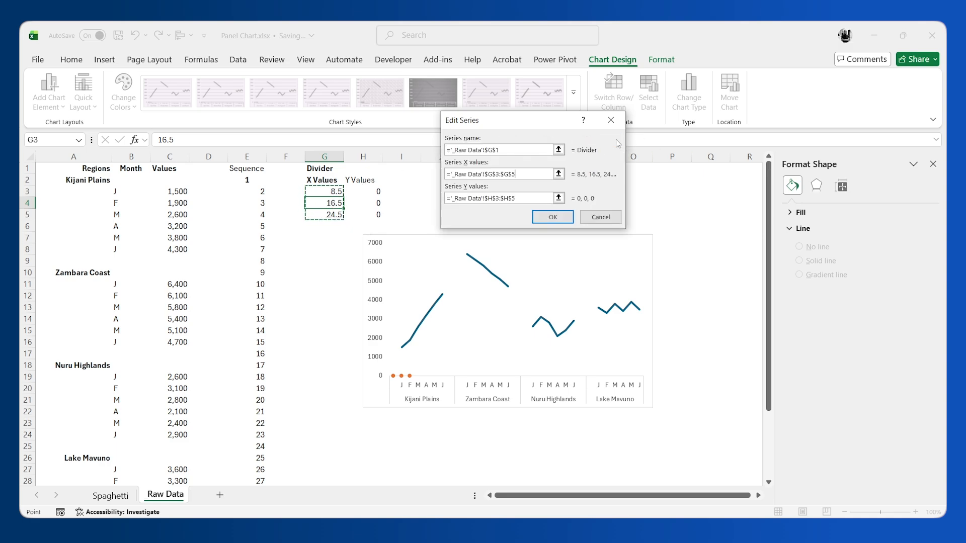
left_click(553, 216)
left_click(516, 247)
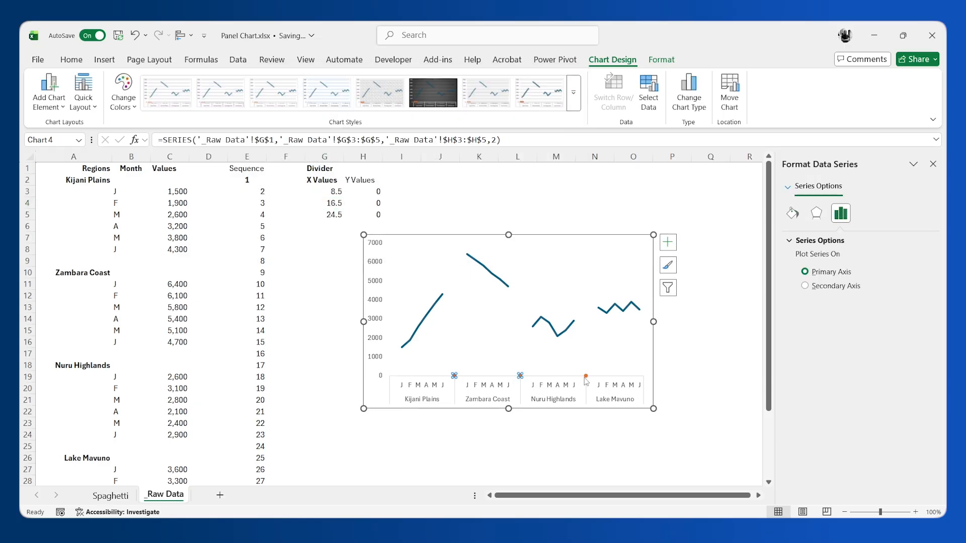
mouse_move(455, 375)
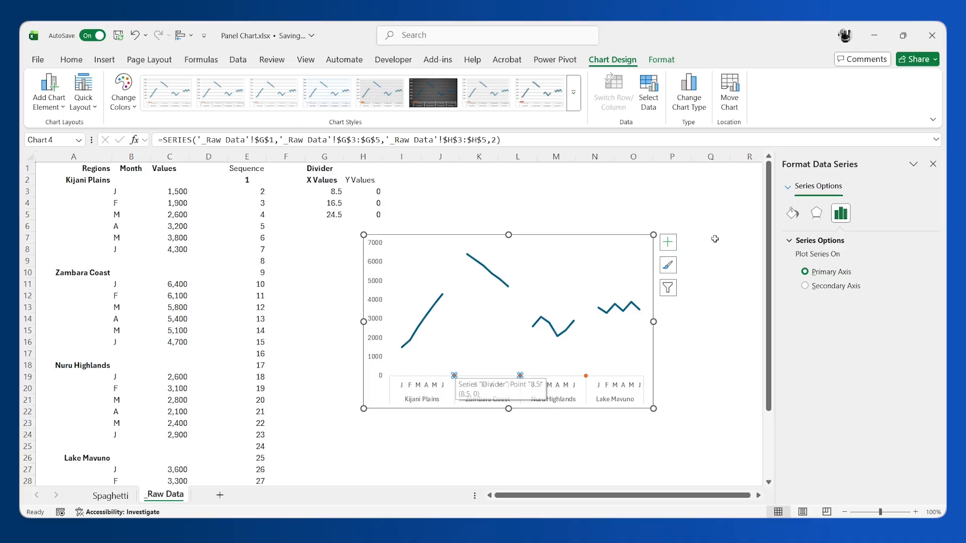
Step: Add error bars to the Divider series and set the vertical ones to Plus direction with No Cap
left_click(672, 245)
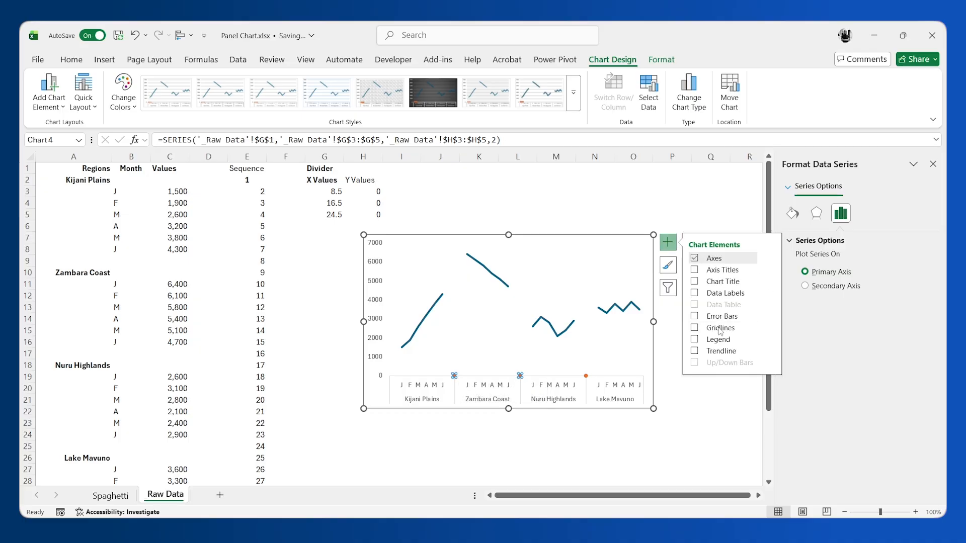
left_click(695, 317)
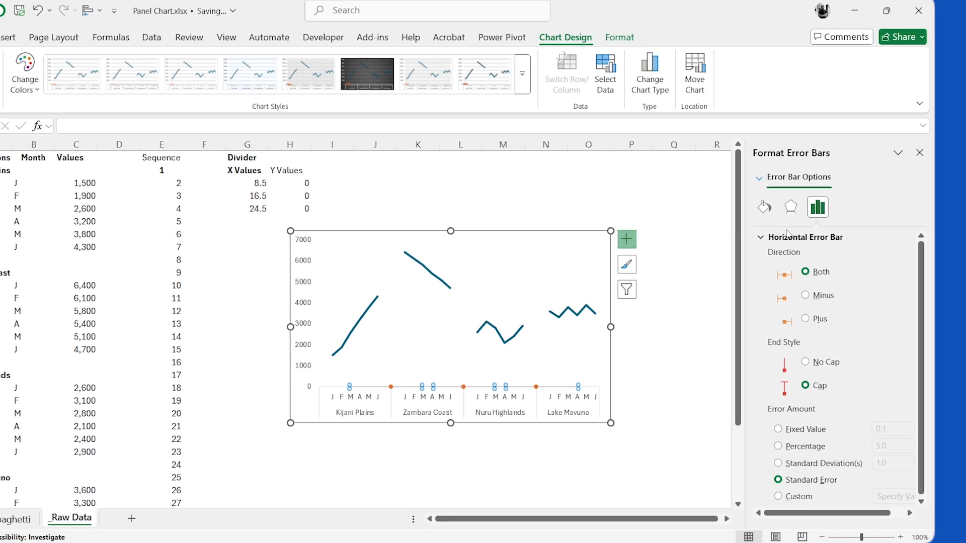
left_click(830, 315)
left_click(781, 371)
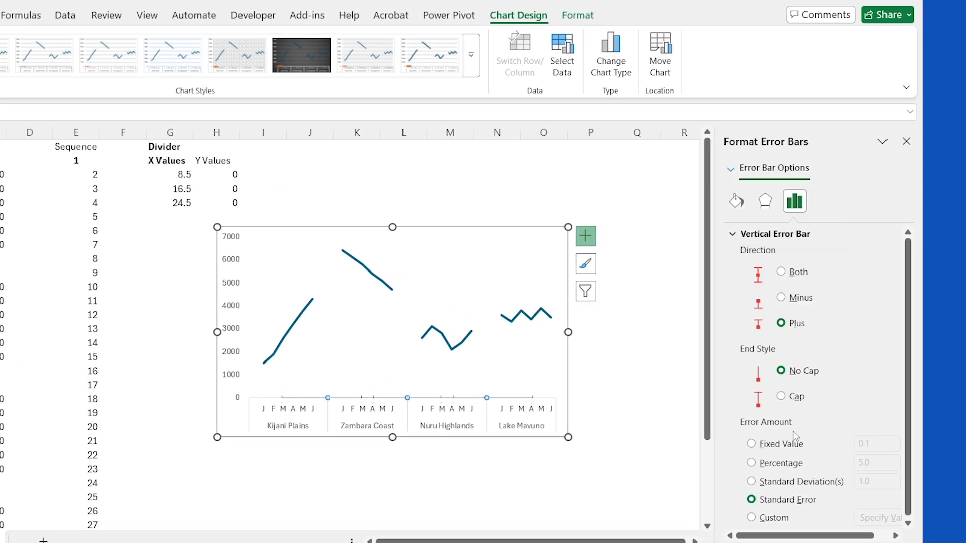
Step: Set the vertical error bars' error amount to a fixed value of 1
left_click(751, 444)
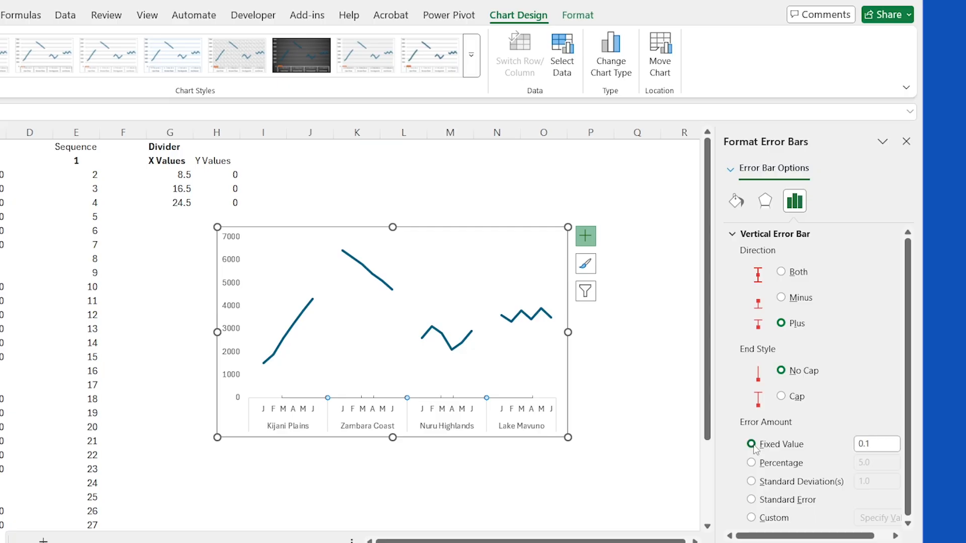
key("Tab")
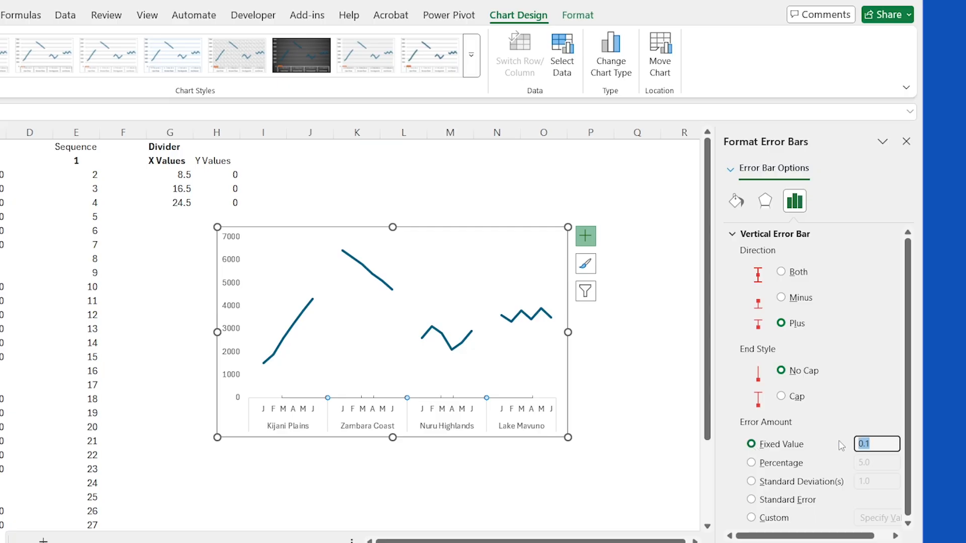
type("1")
left_click(655, 382)
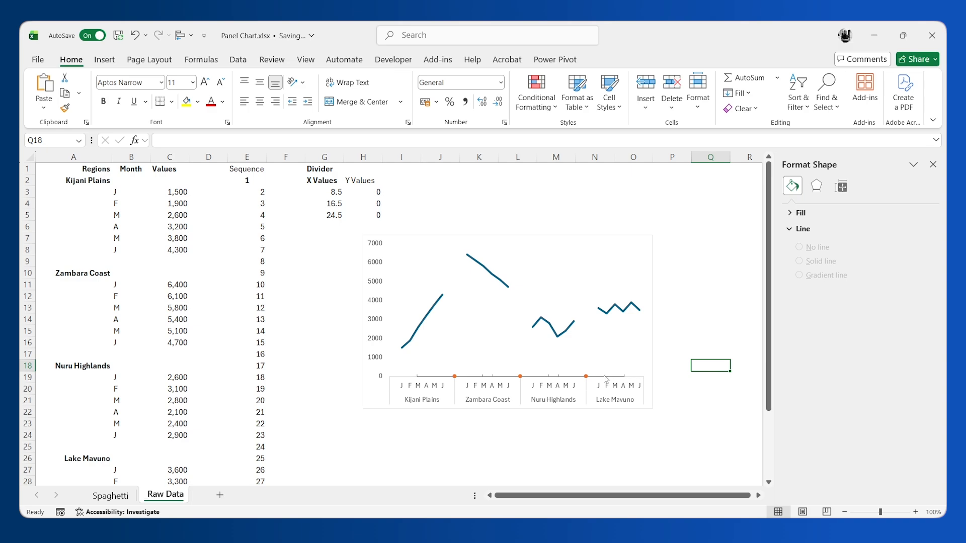
Step: Plot the Divider scatter series on the secondary axis in the chart's custom combination
left_click(510, 337)
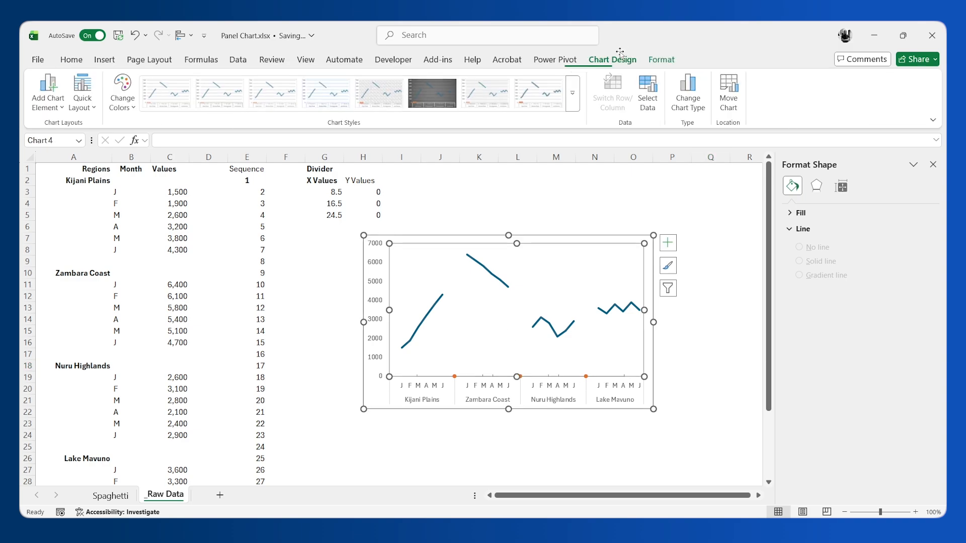
left_click(698, 94)
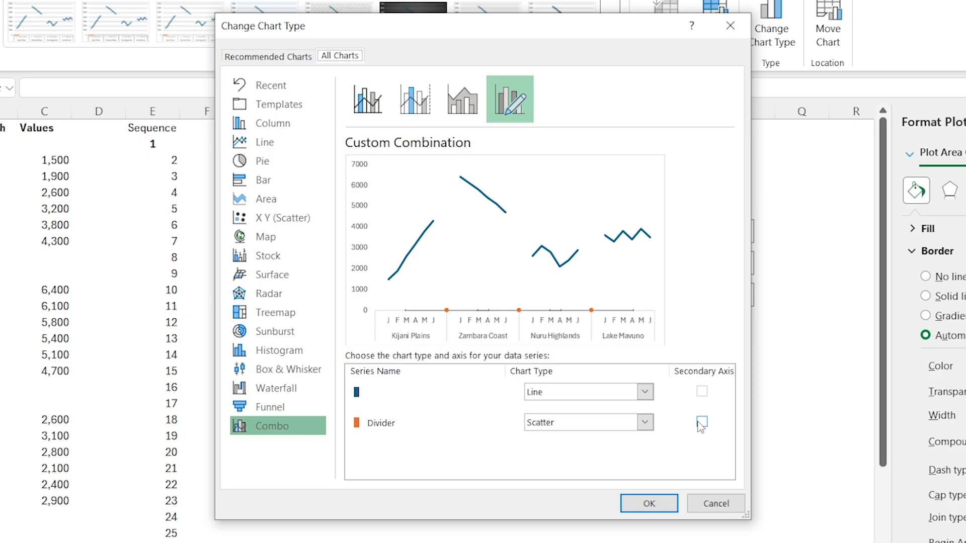
left_click(639, 380)
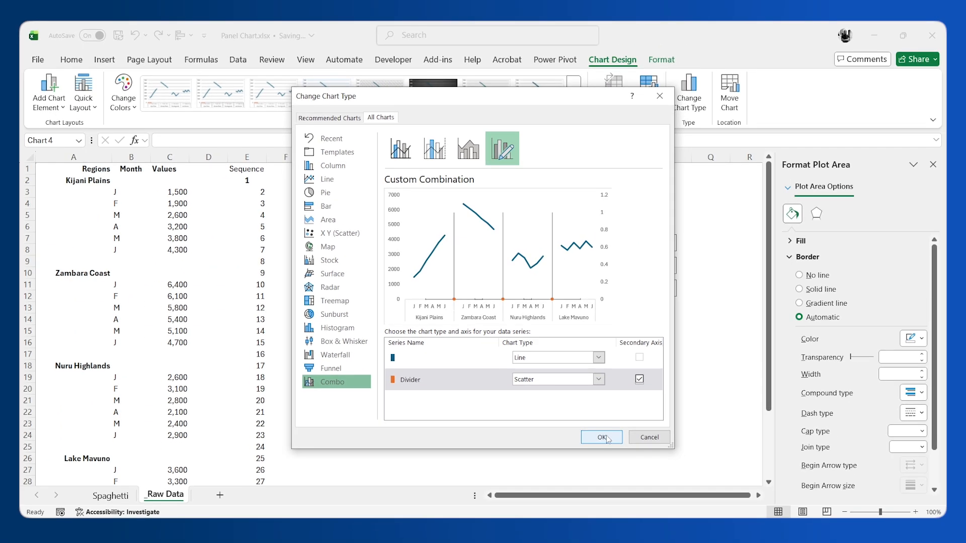
left_click(603, 437)
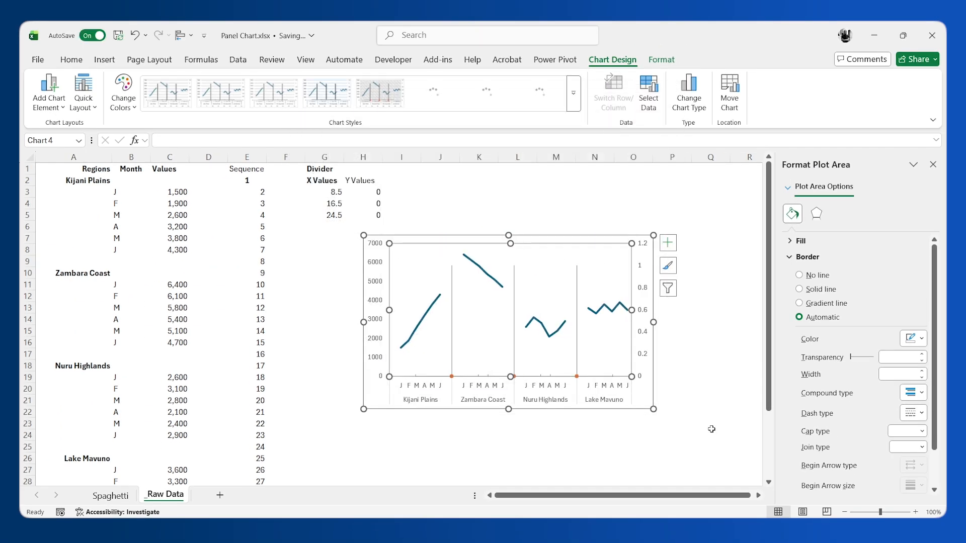
Step: Set the secondary vertical axis bounds to a minimum of 0.0 and a maximum of 1
left_click(641, 294)
left_click(865, 216)
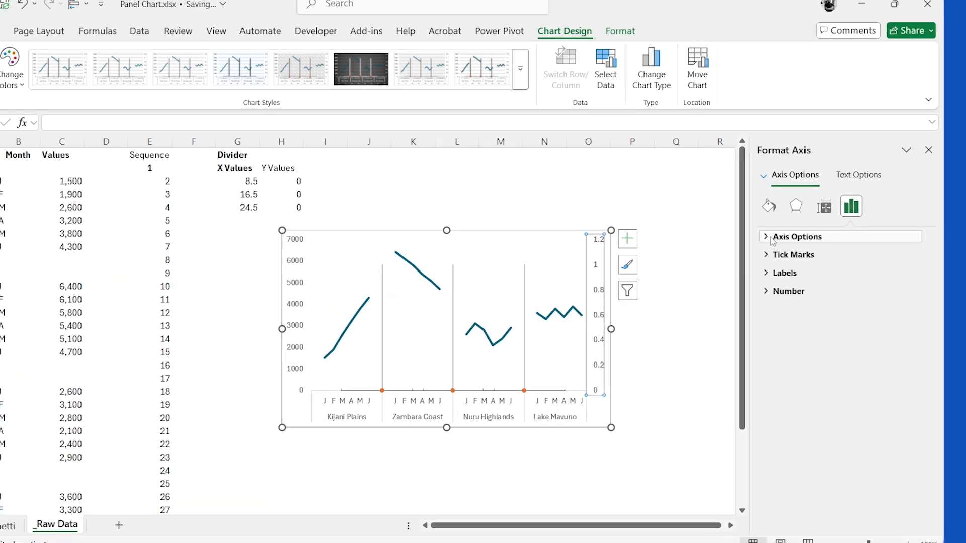
left_click(792, 242)
left_click(856, 275)
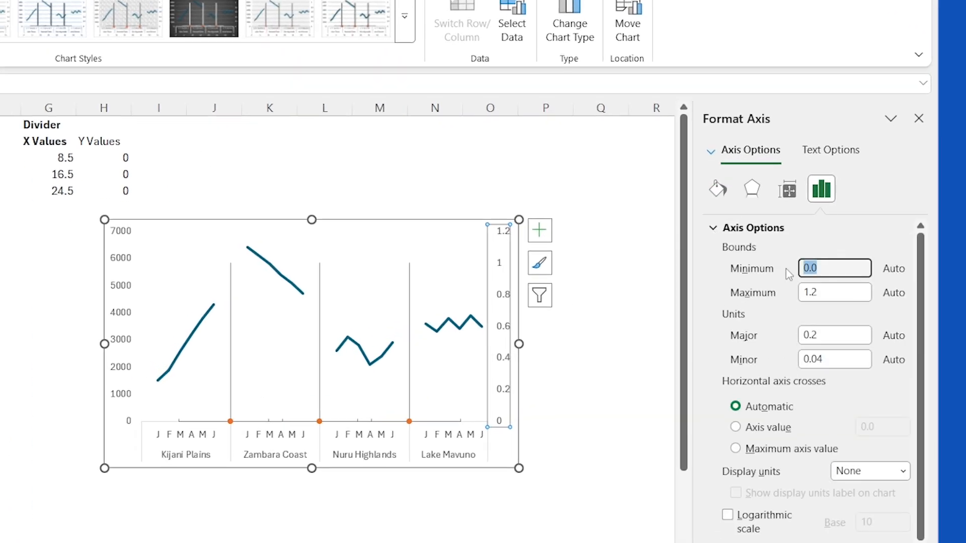
type("0.0")
key("Return")
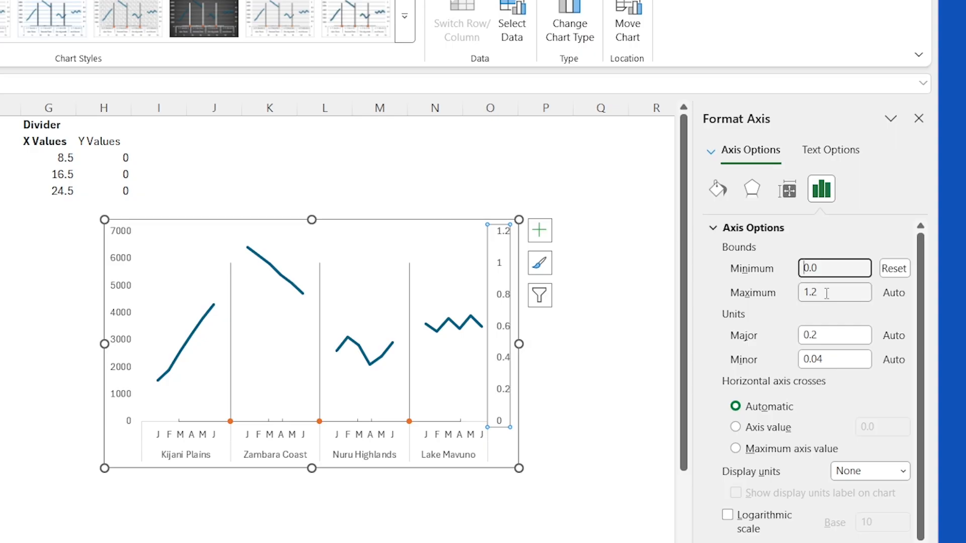
left_click(805, 292)
type("1")
key("Return")
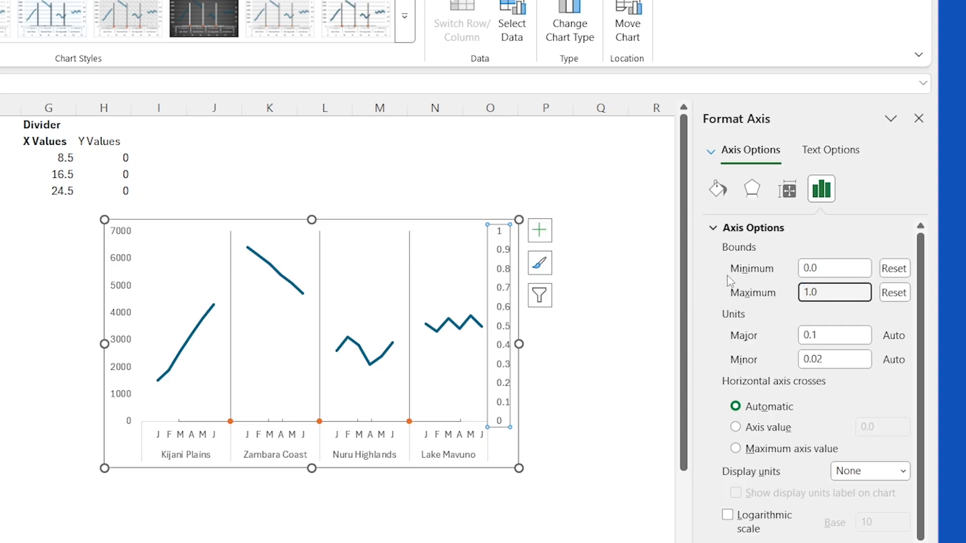
Step: Delete the horizontal error bars of the Divider series and deselect the chart
left_click(409, 401)
left_click(712, 228)
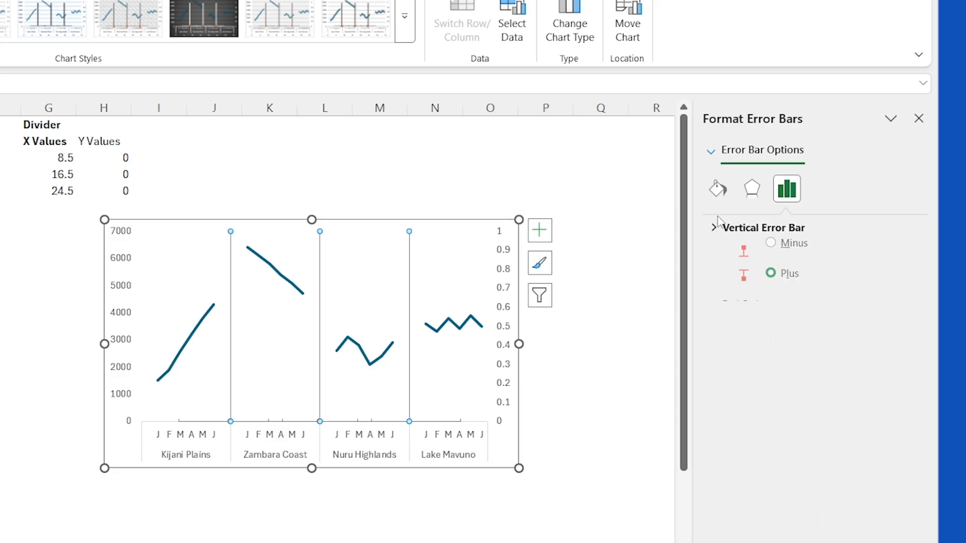
left_click(713, 151)
left_click(785, 326)
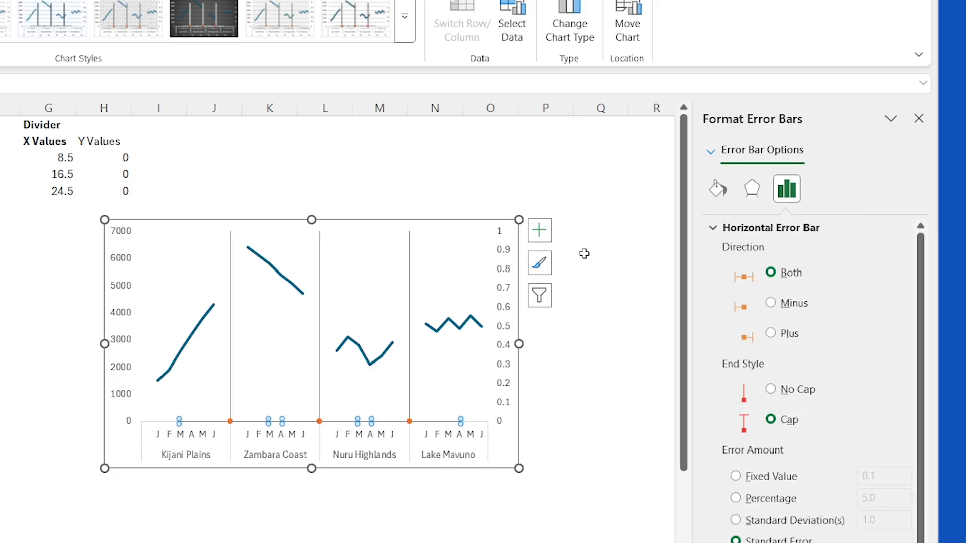
key("Escape")
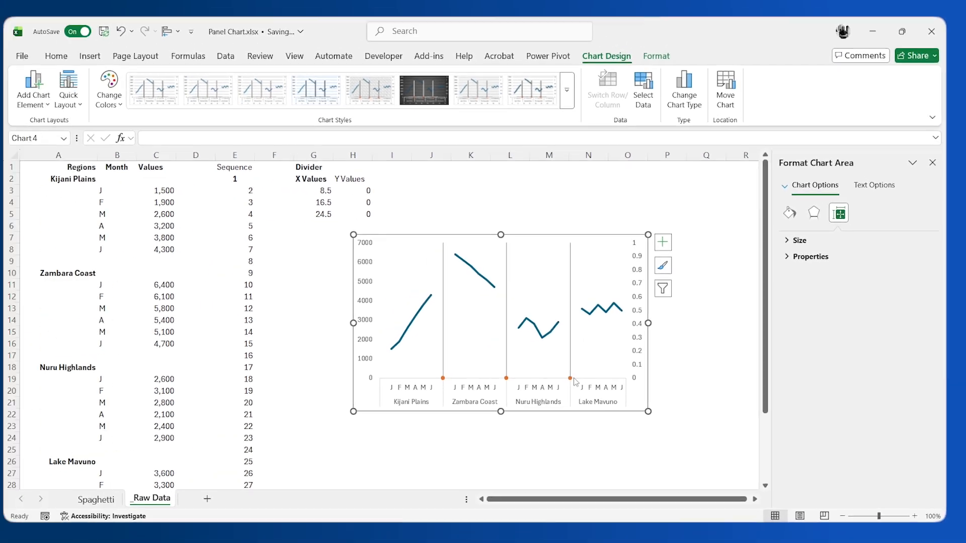
key("Escape")
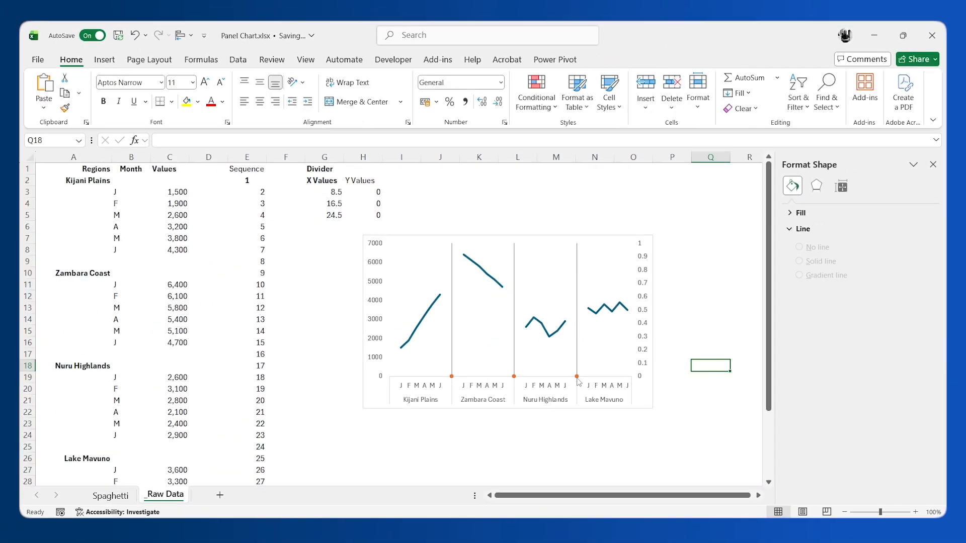
Step: Set the Divider series' marker option to None
left_click(577, 378)
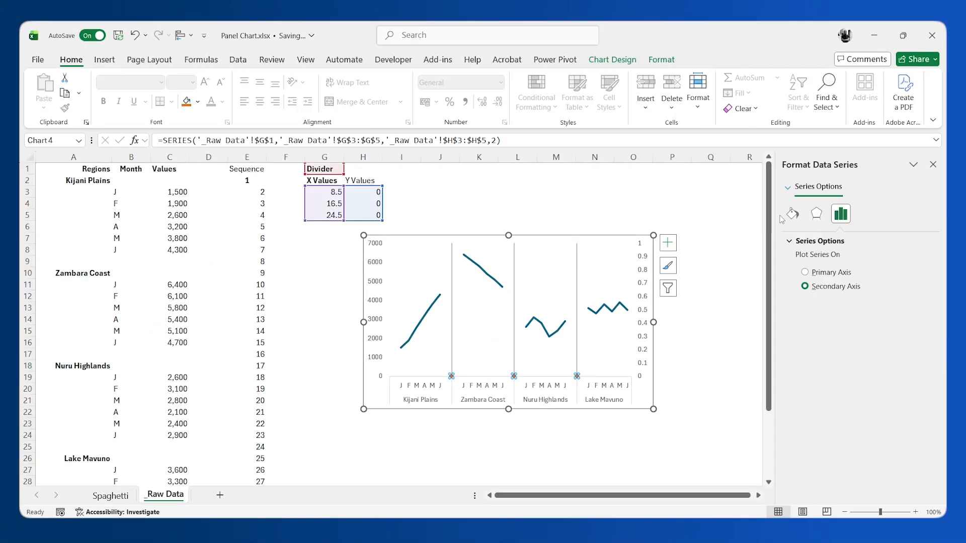
left_click(792, 214)
left_click(838, 243)
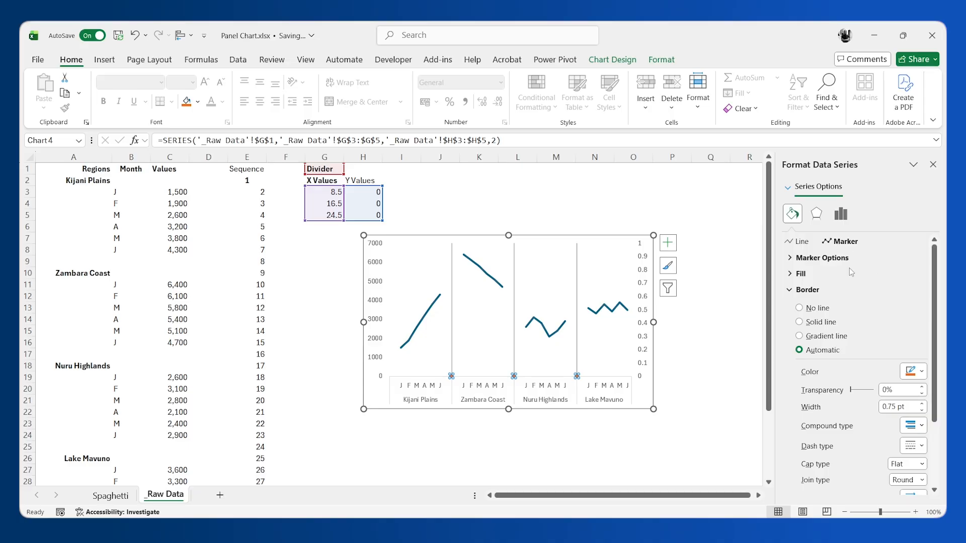
left_click(791, 258)
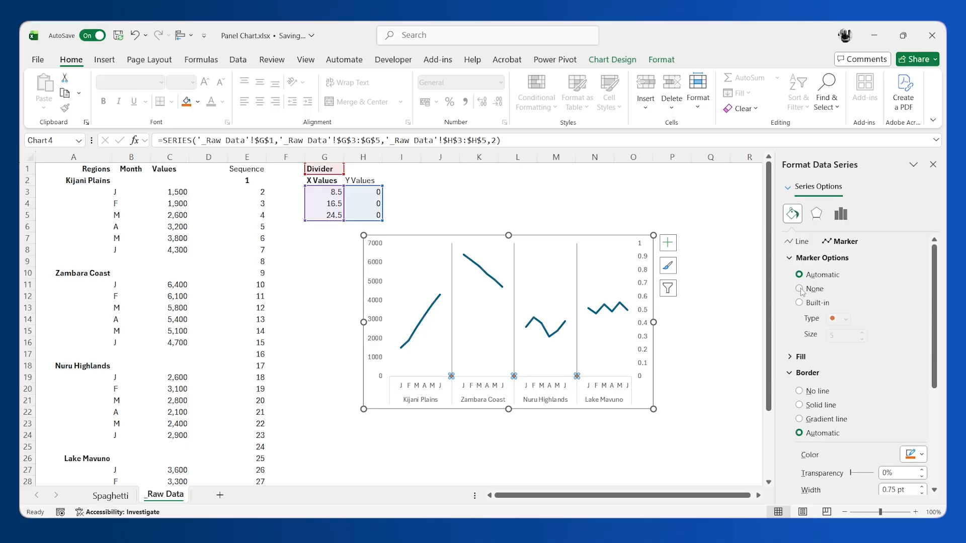
left_click(721, 398)
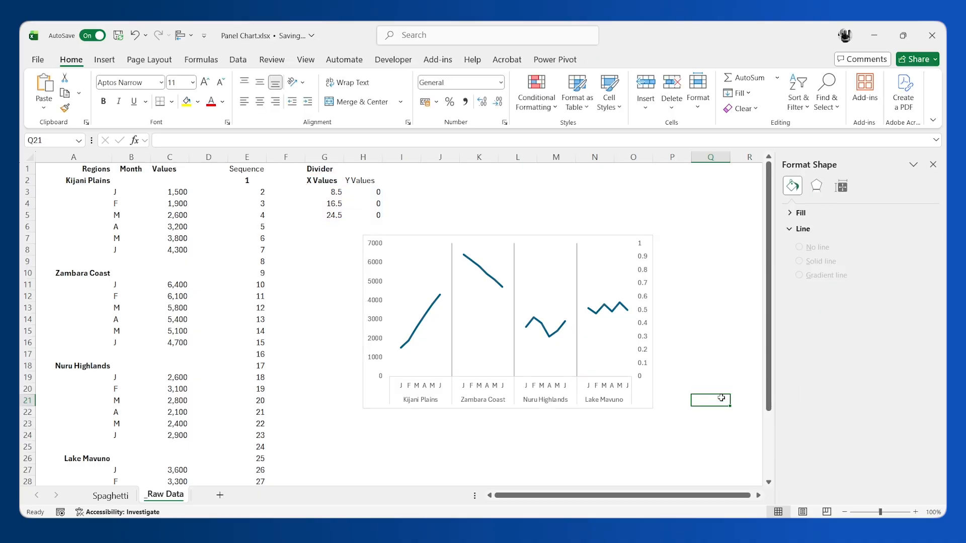
Step: Change the line color of the vertical error bars to a light gray theme color
left_click(577, 269)
left_click(578, 270)
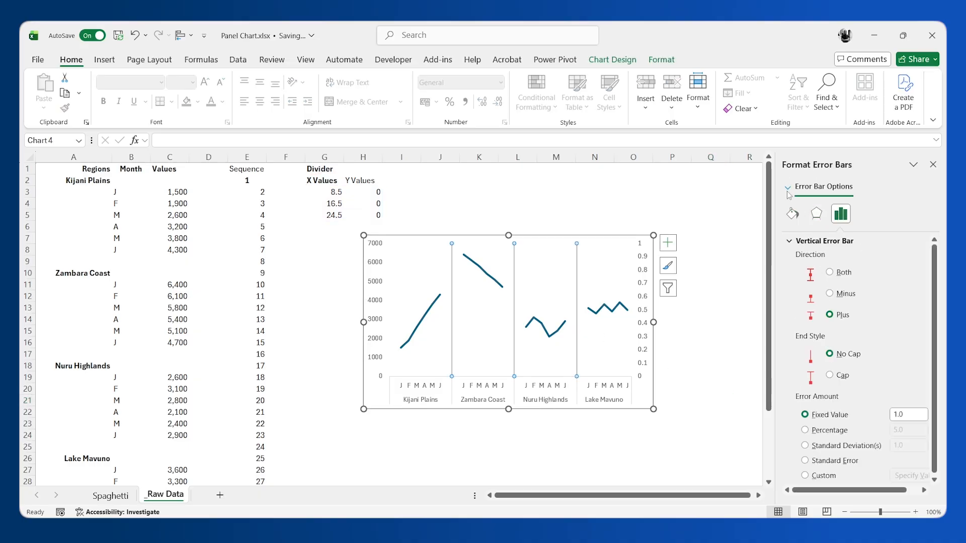
left_click(793, 213)
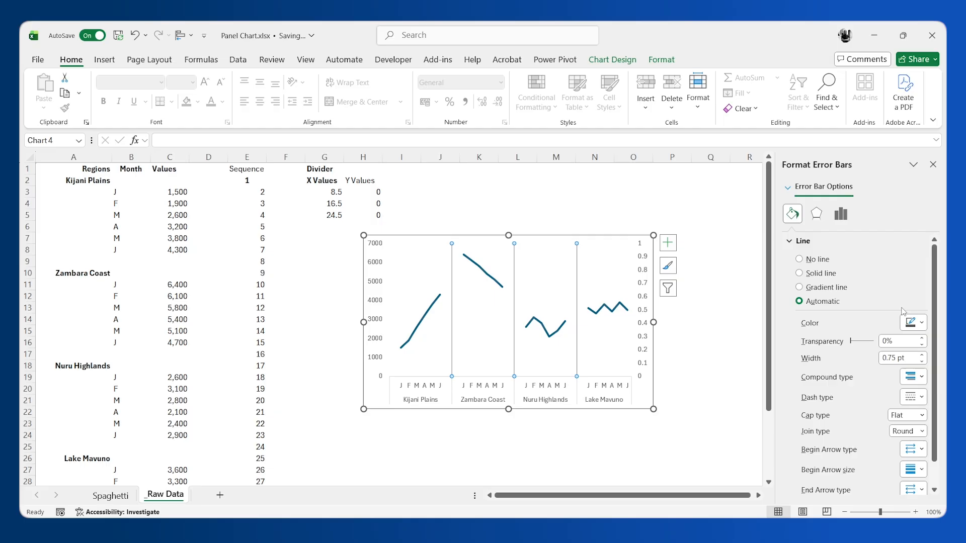
left_click(923, 326)
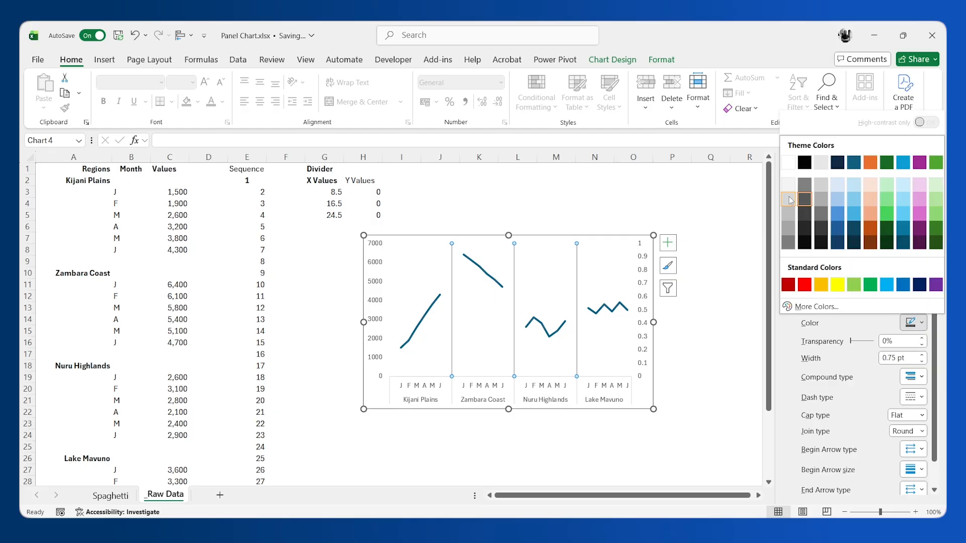
left_click(792, 199)
left_click(685, 373)
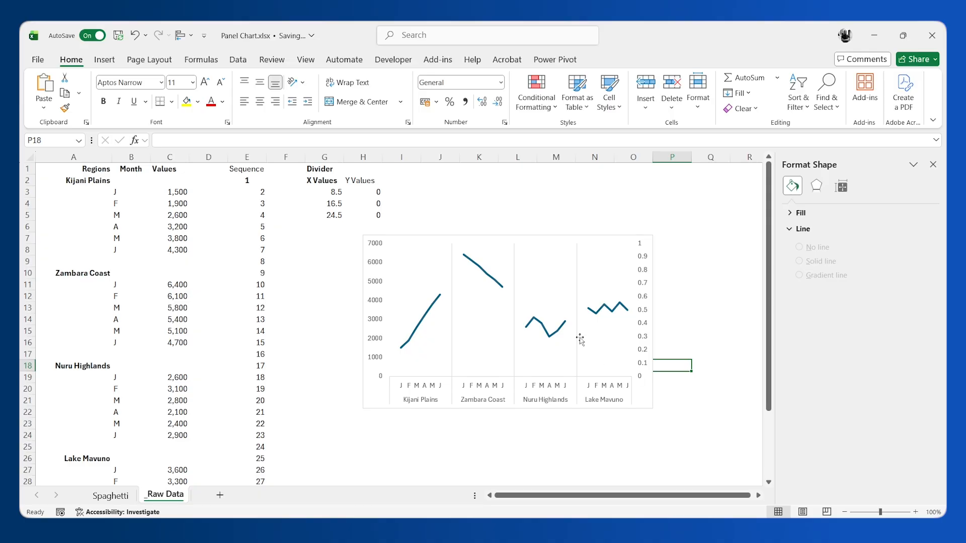
Step: Examine the fixed value error amount of the vertical error bars
left_click(577, 375)
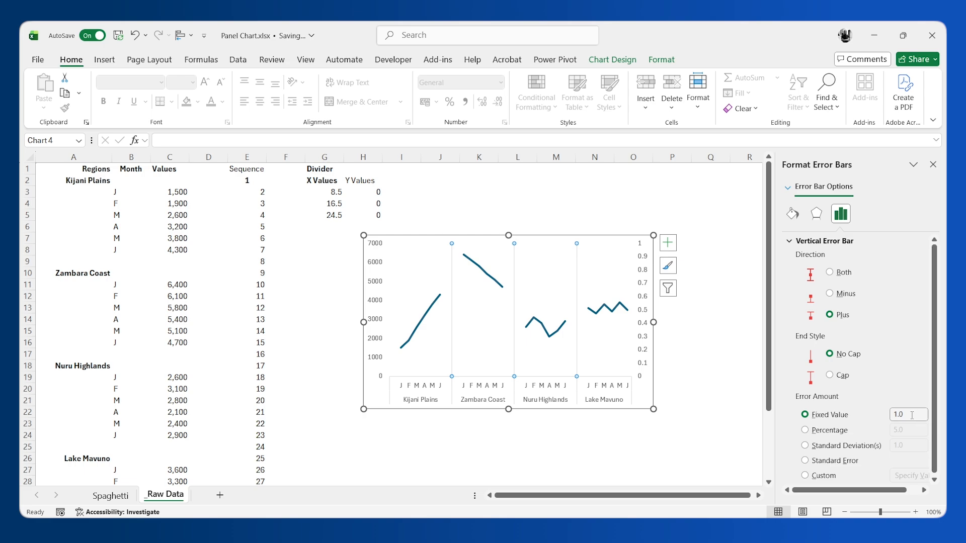
left_click_drag(909, 414, 889, 415)
left_click(667, 360)
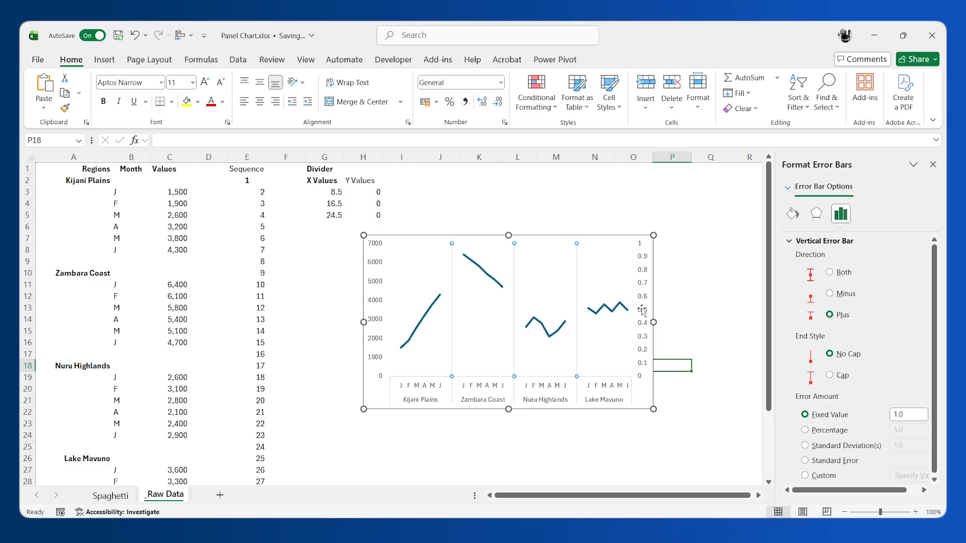
Step: Add the custom number format code ;; to the secondary vertical axis labels
left_click(645, 274)
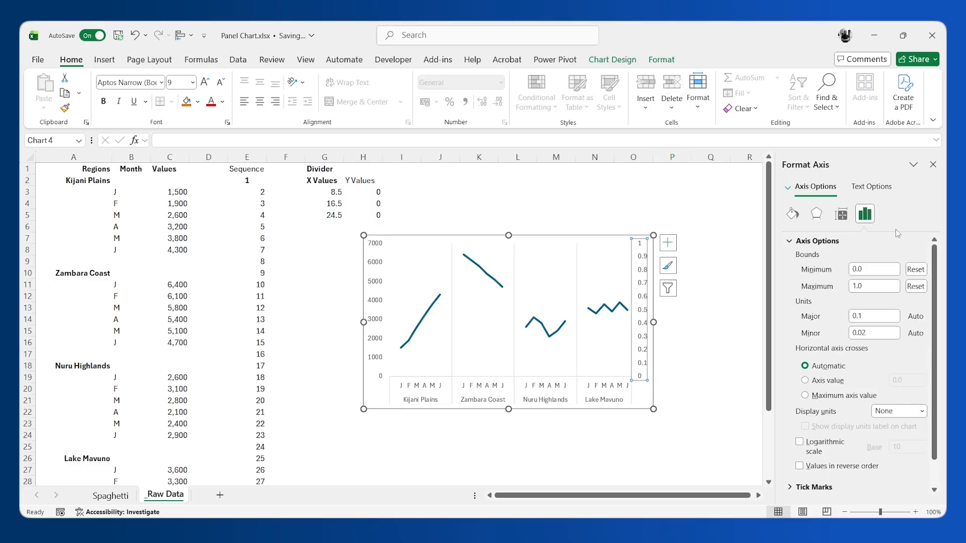
scroll(855, 392, "down", 1)
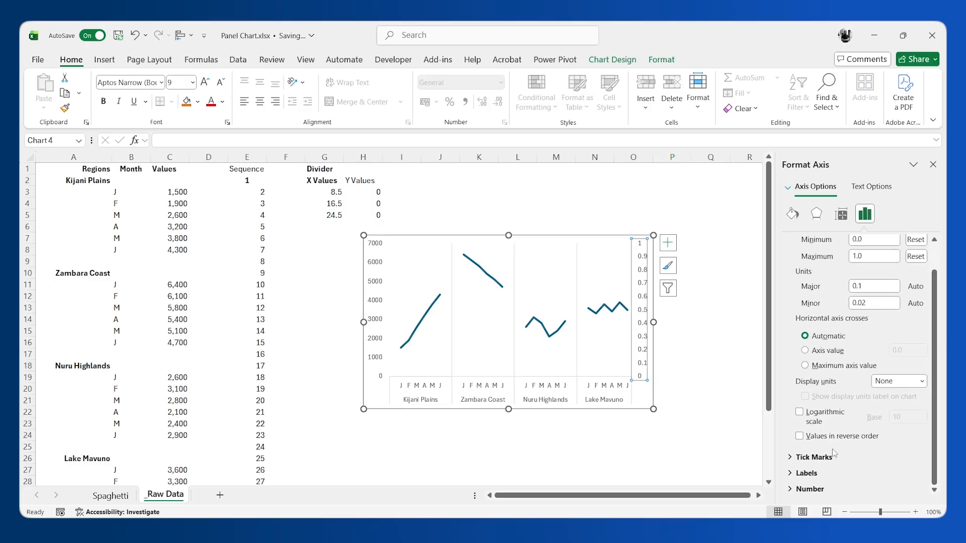
left_click(807, 473)
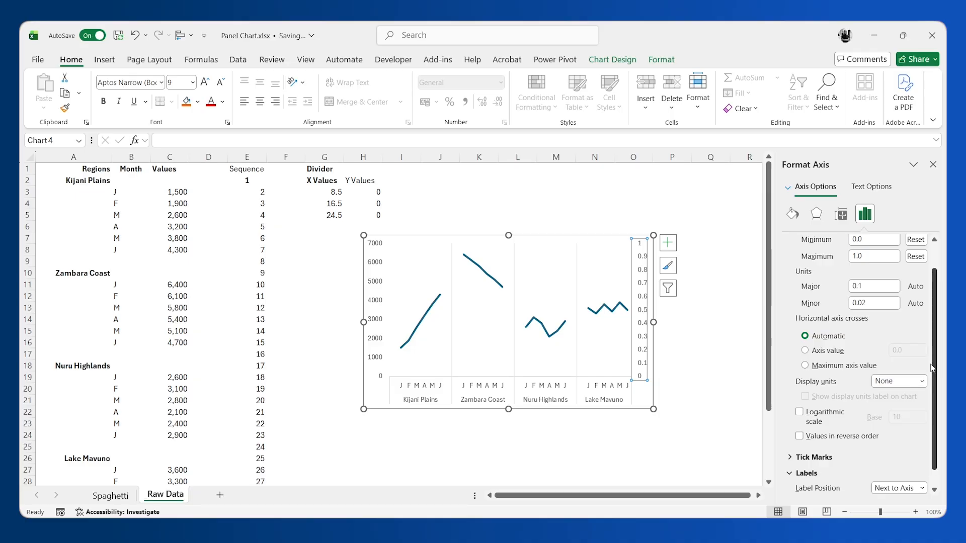
left_click_drag(931, 367, 933, 424)
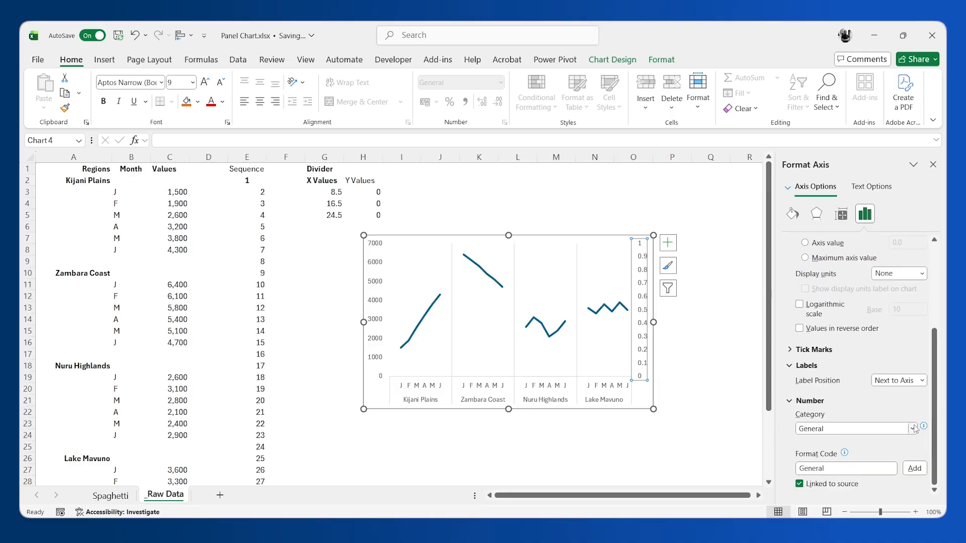
left_click(912, 429)
left_click(824, 417)
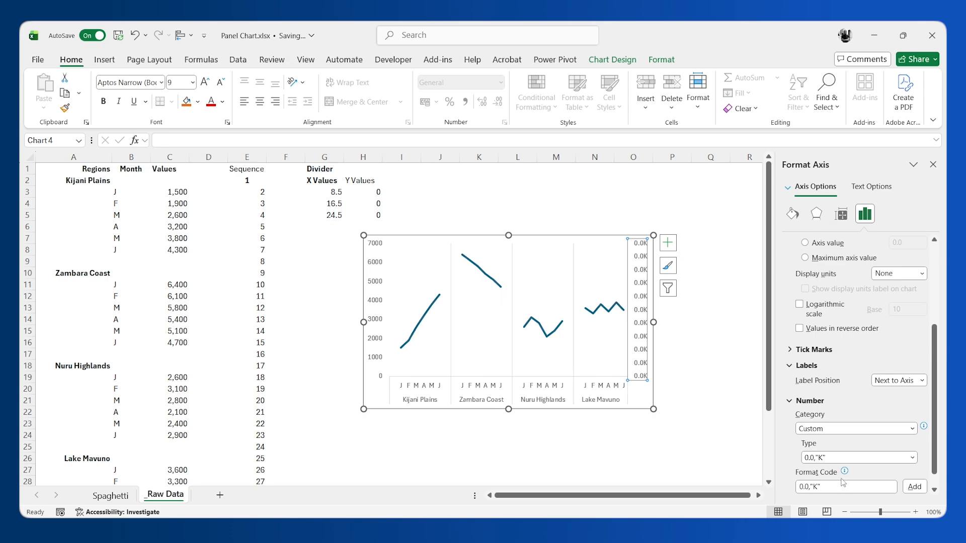
left_click(835, 487)
left_click_drag(835, 487, 769, 490)
type(";;;")
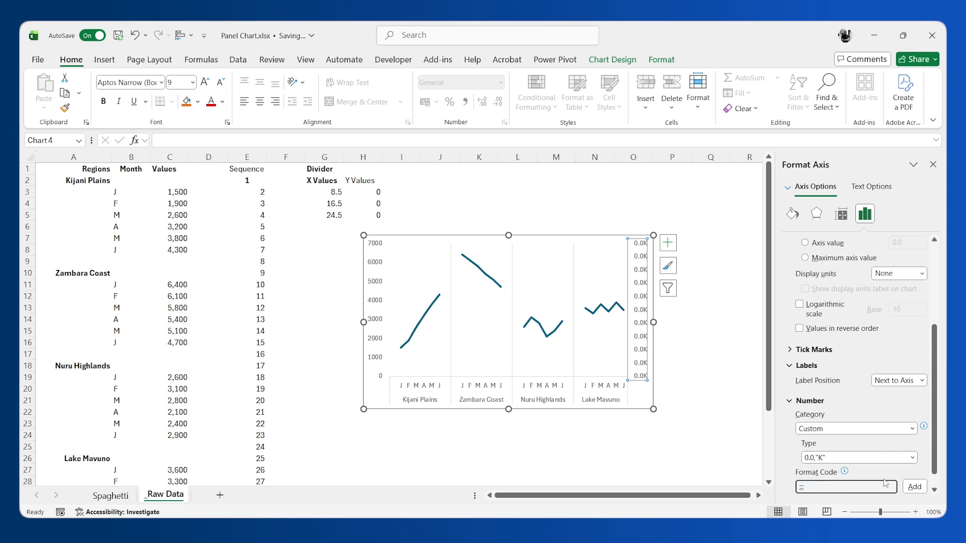
left_click(912, 487)
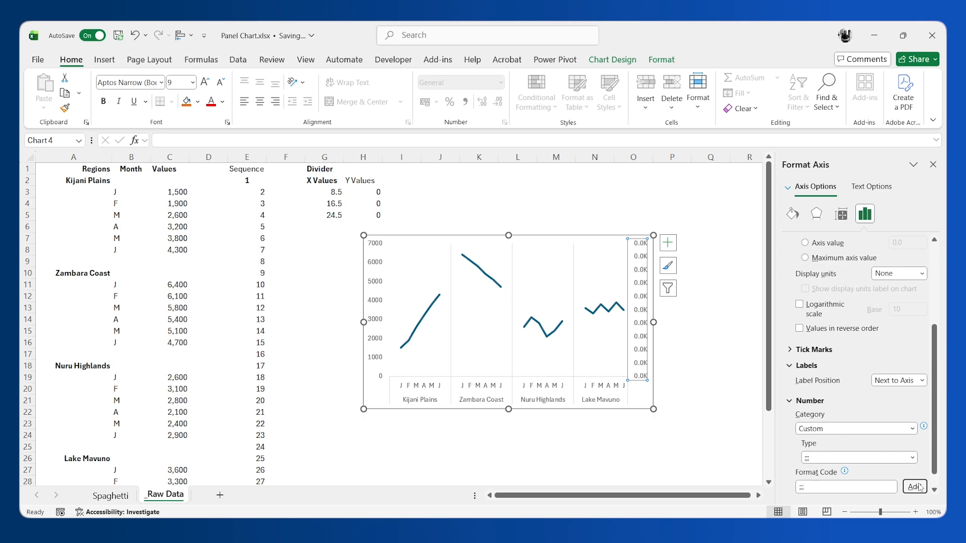
Step: Outline the chart's plot area with a light gray theme color
left_click(657, 444)
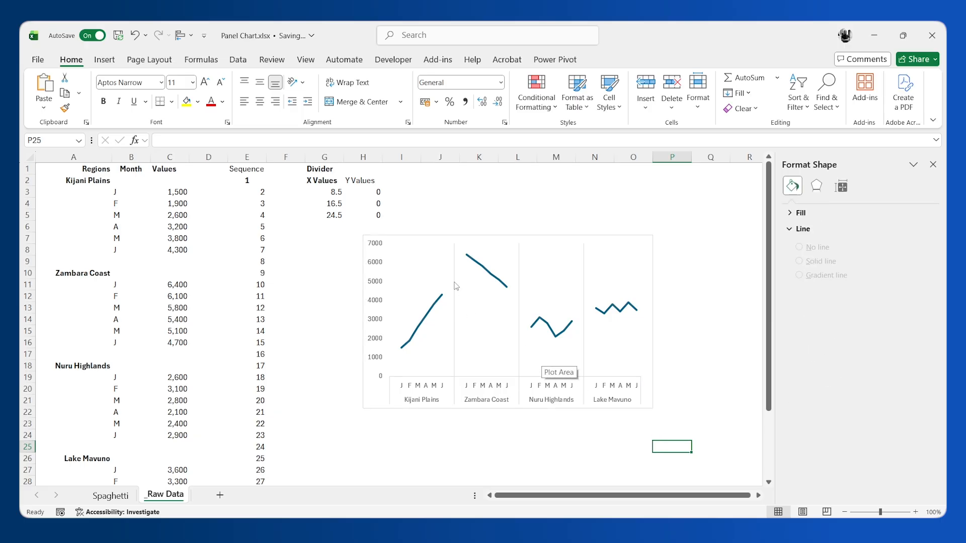
left_click(432, 271)
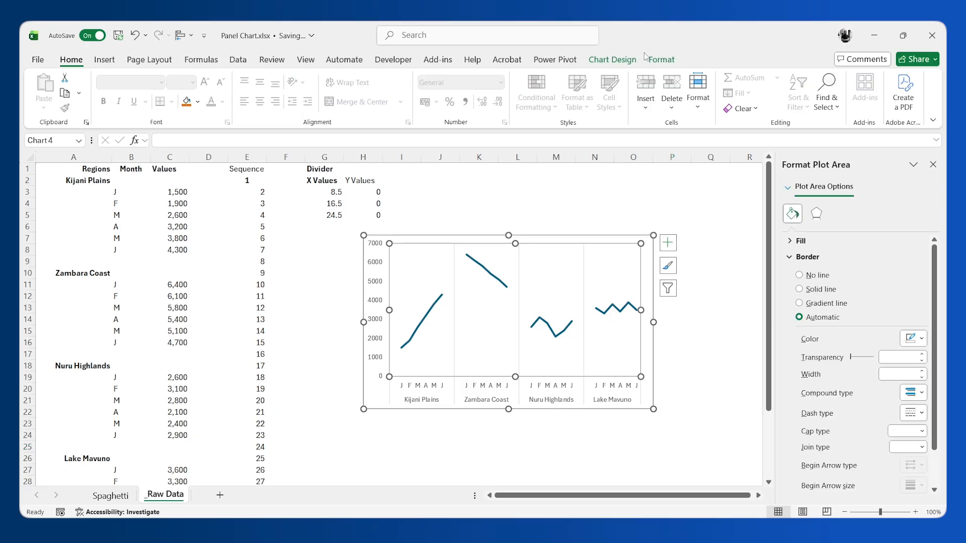
left_click(662, 58)
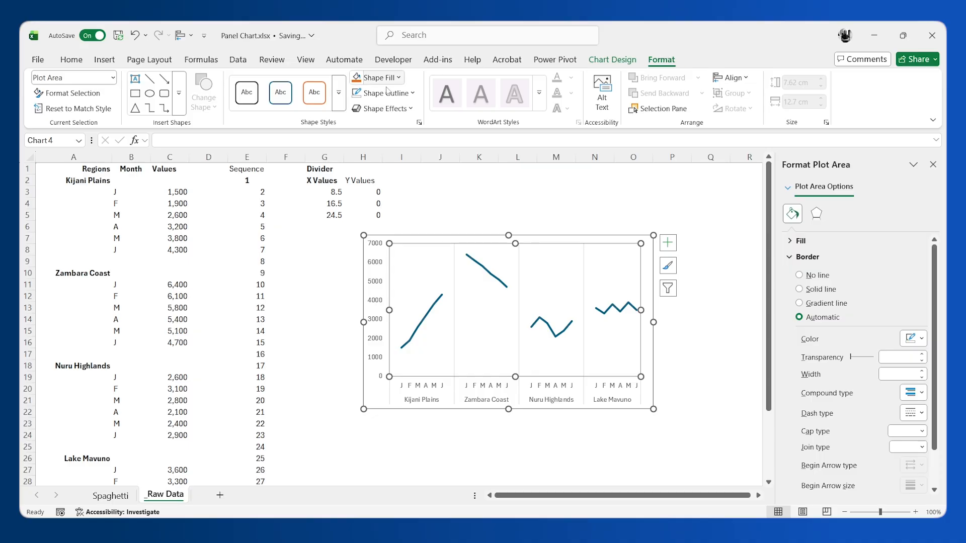
left_click(413, 94)
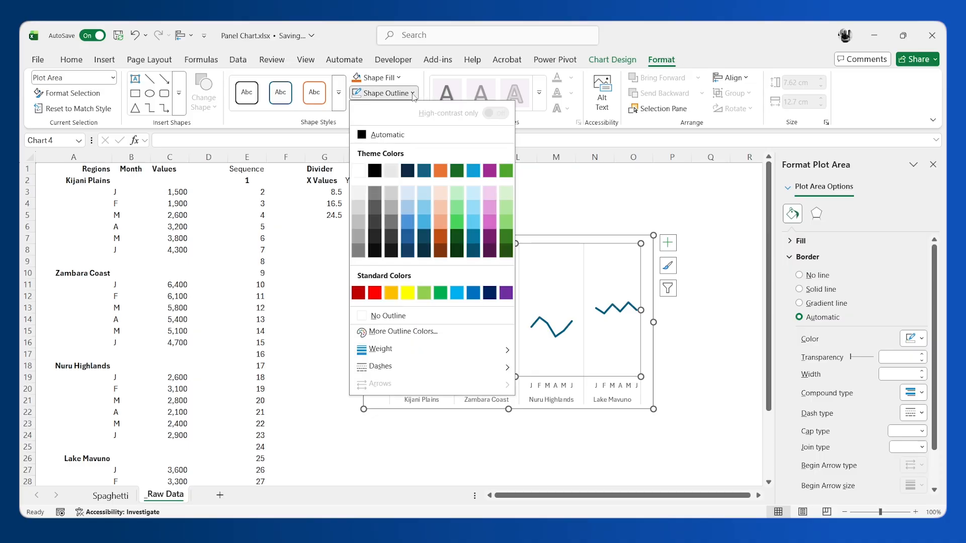
left_click(358, 205)
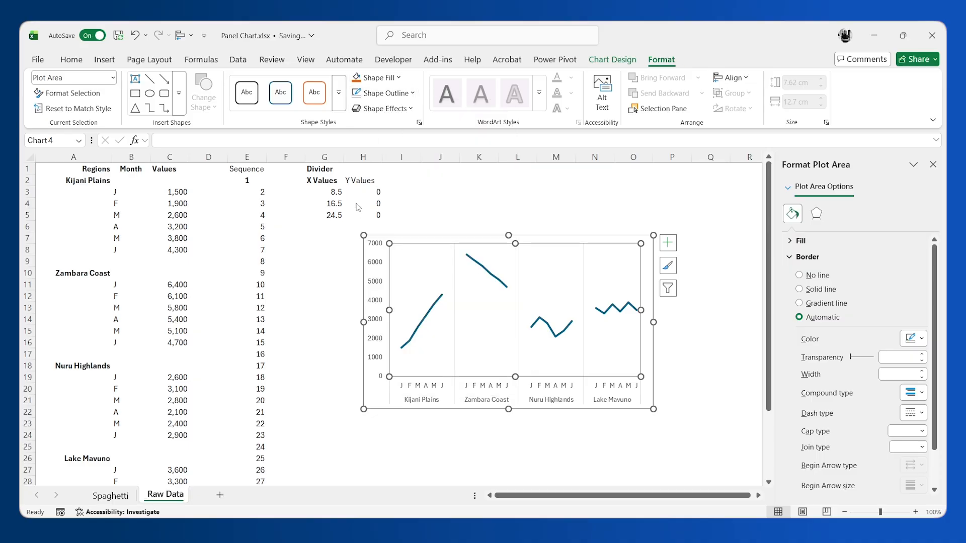
left_click(335, 393)
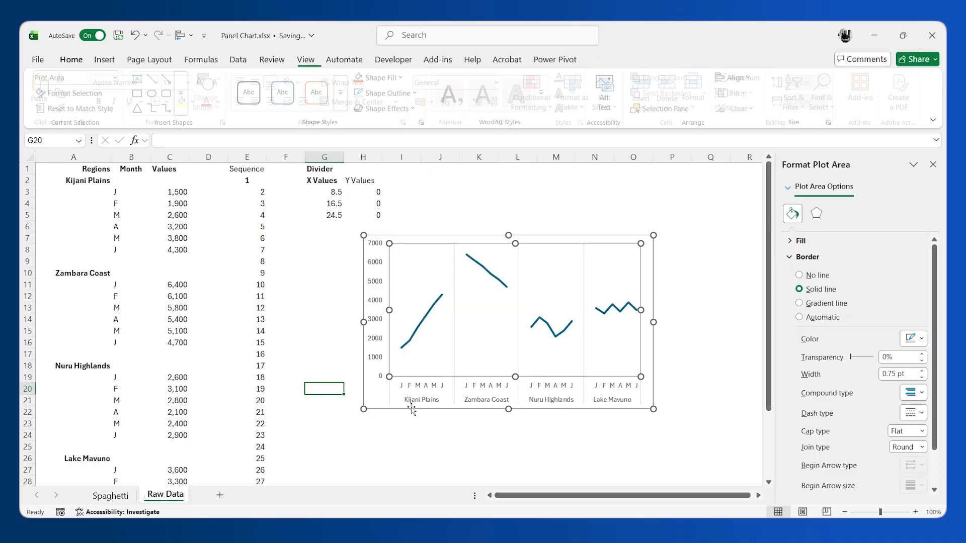
Step: Remove the outline from the chart area
left_click(365, 400)
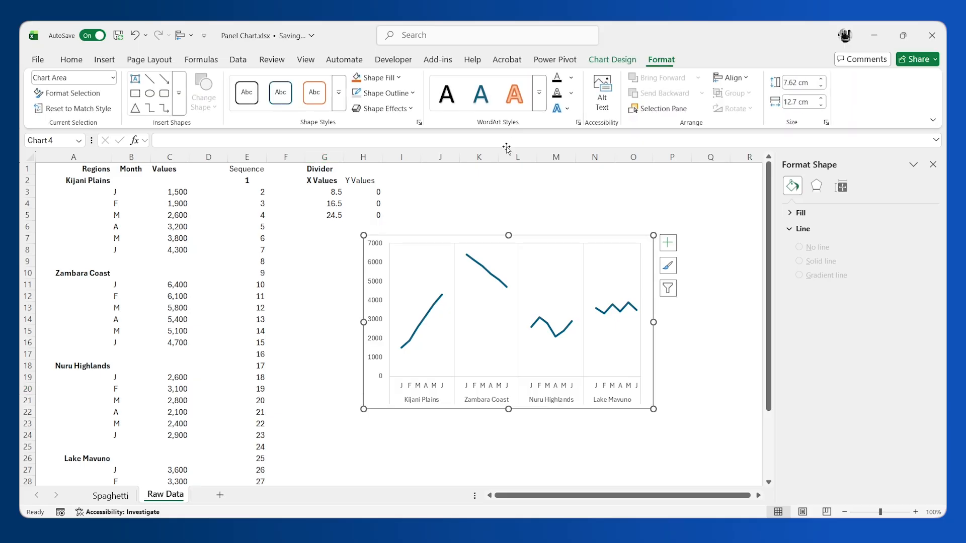
left_click(413, 96)
left_click(375, 316)
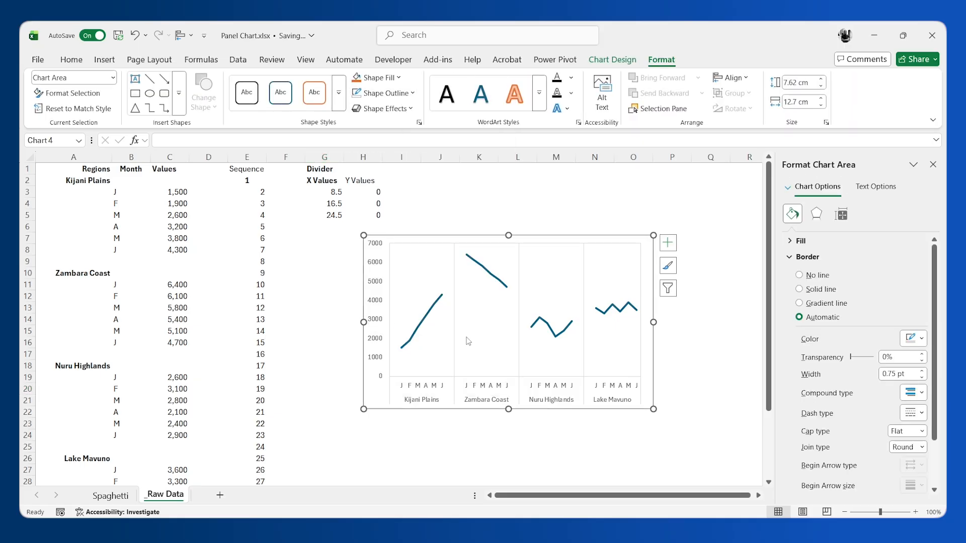
left_click(537, 425)
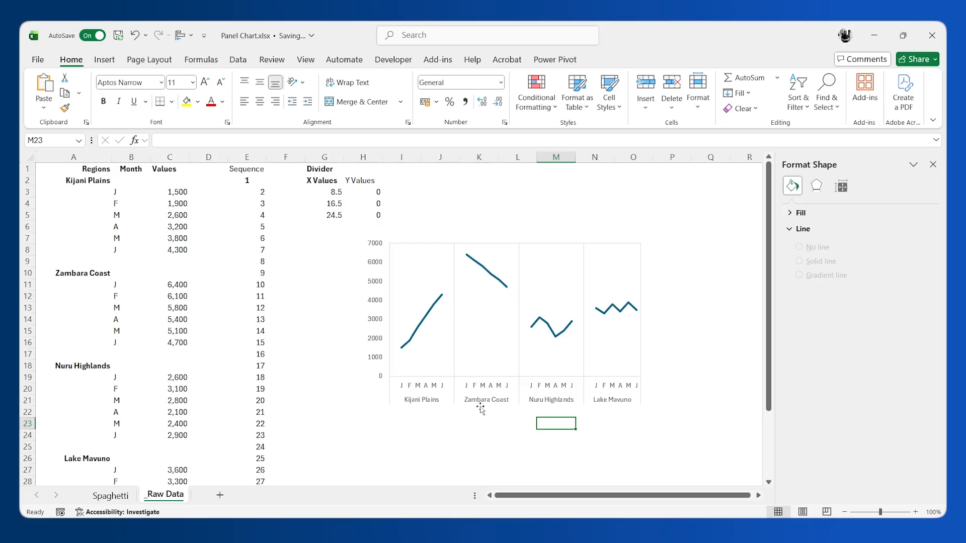
Step: Add a data label below the first Kijani Plains point of the line, for month J
left_click(402, 347)
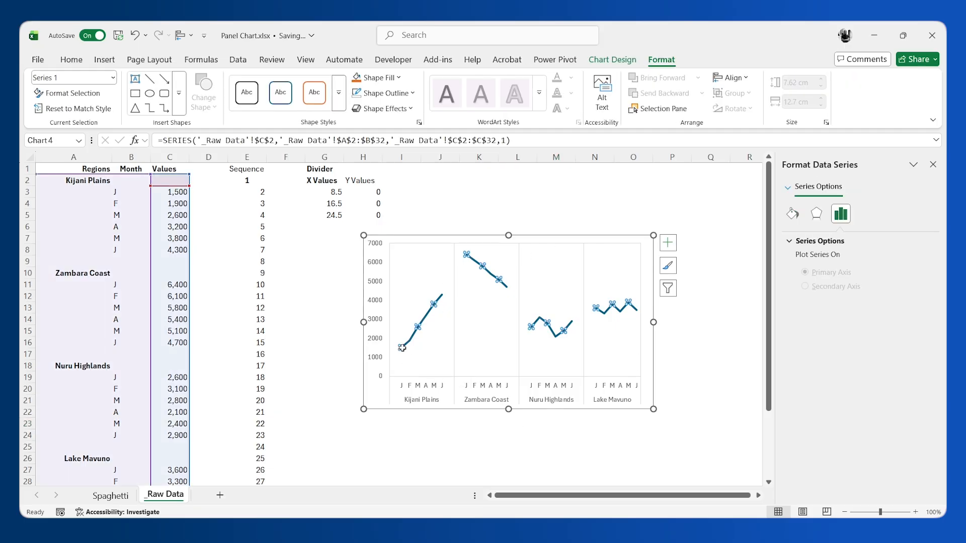
left_click(401, 348)
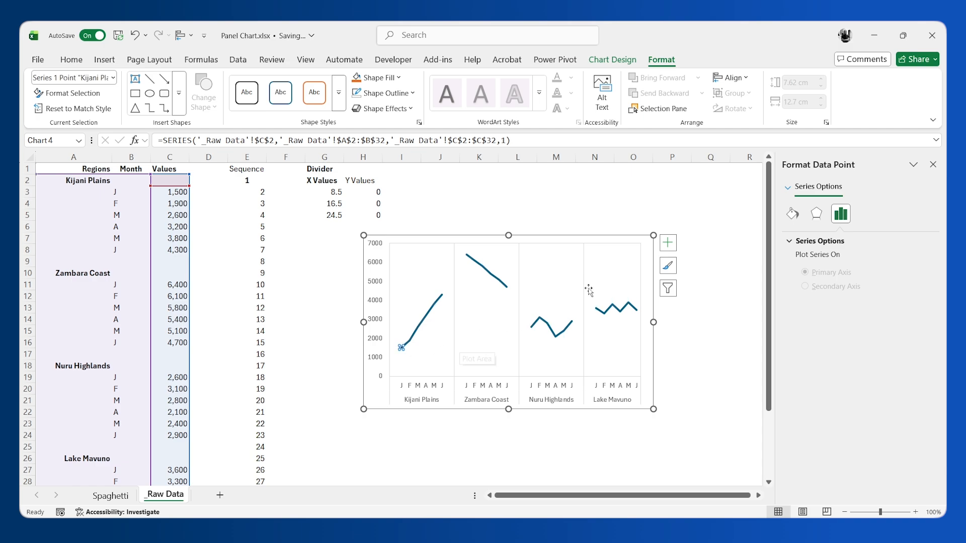
left_click(673, 248)
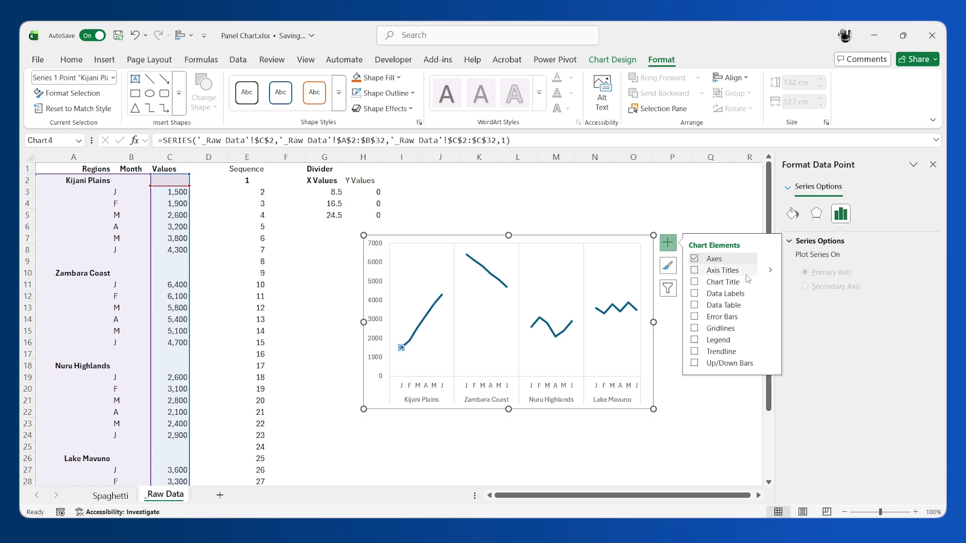
left_click(694, 294)
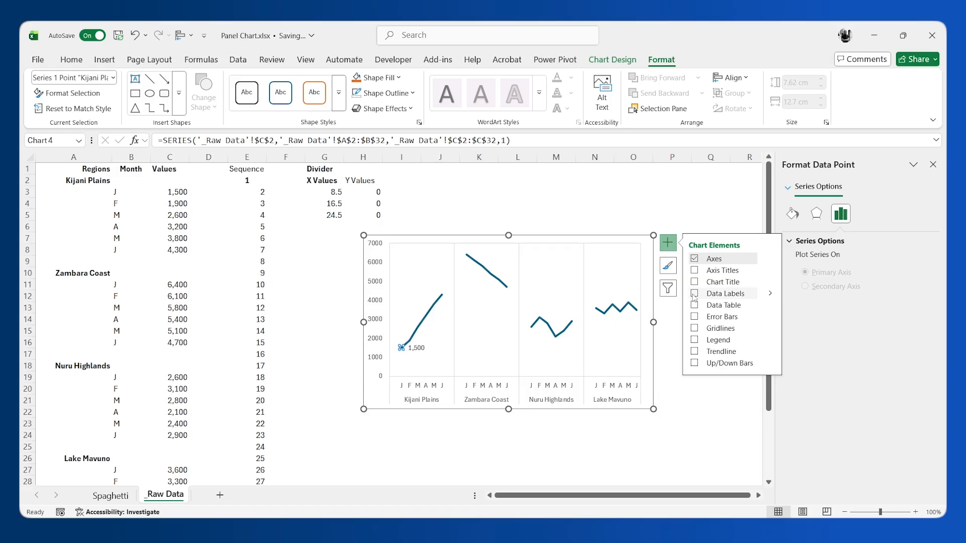
left_click(695, 294)
left_click(772, 294)
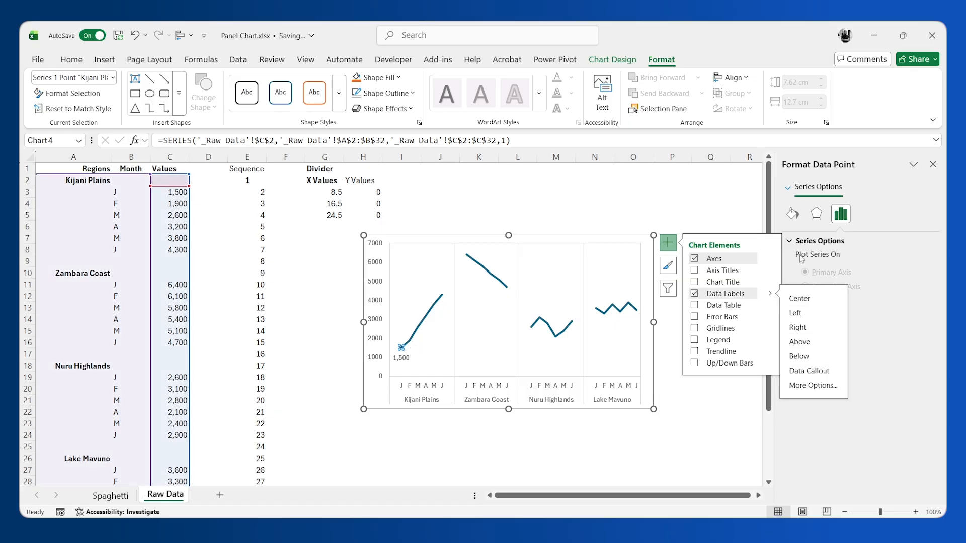
Step: Give the first Kijani Plains data point a built-in circle marker of size 9
left_click(792, 214)
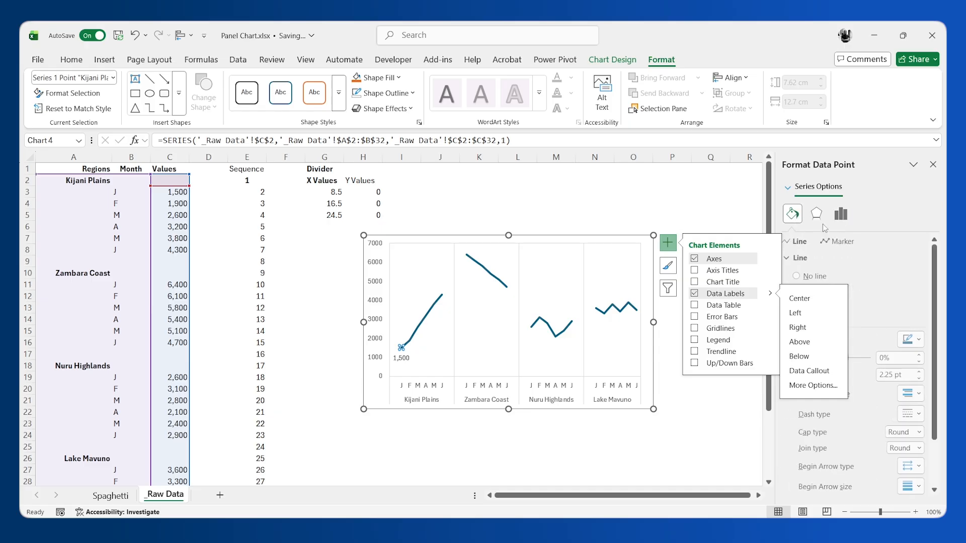
left_click(668, 244)
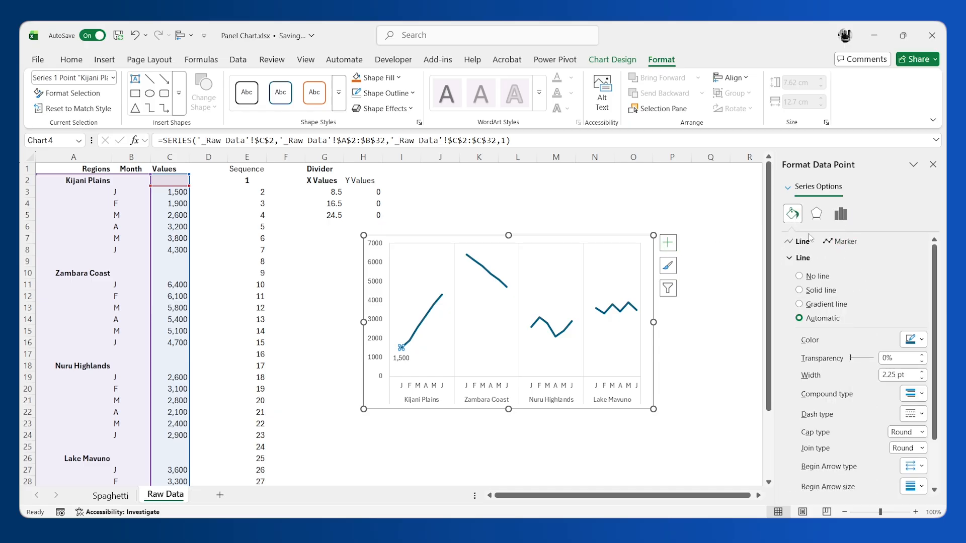
left_click(840, 241)
left_click(803, 258)
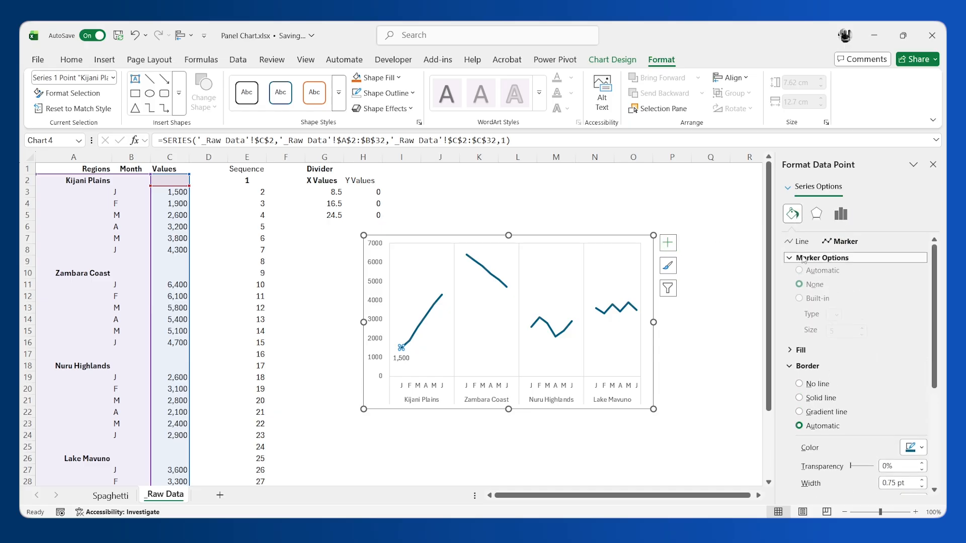
left_click(800, 304)
left_click(836, 319)
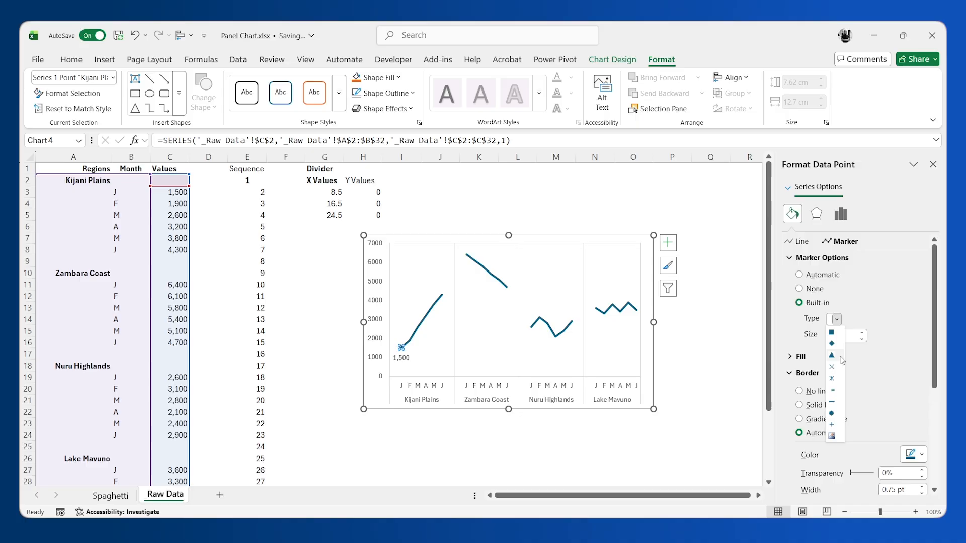
left_click(833, 413)
key("Tab")
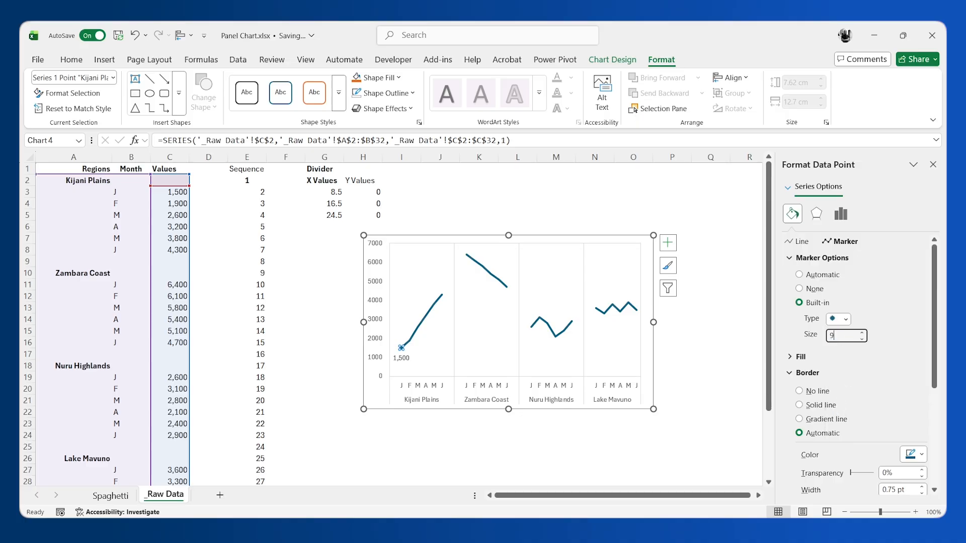
type("9")
key("Return")
Step: Increase the border width of the first Kijani Plains marker to 1.75 pt
left_click_drag(933, 385, 933, 403)
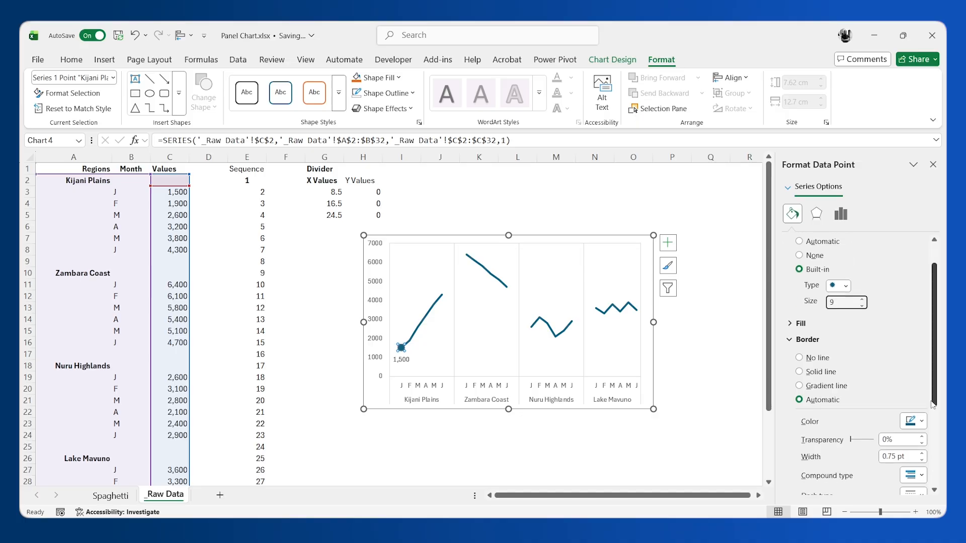
left_click(922, 453)
left_click(922, 454)
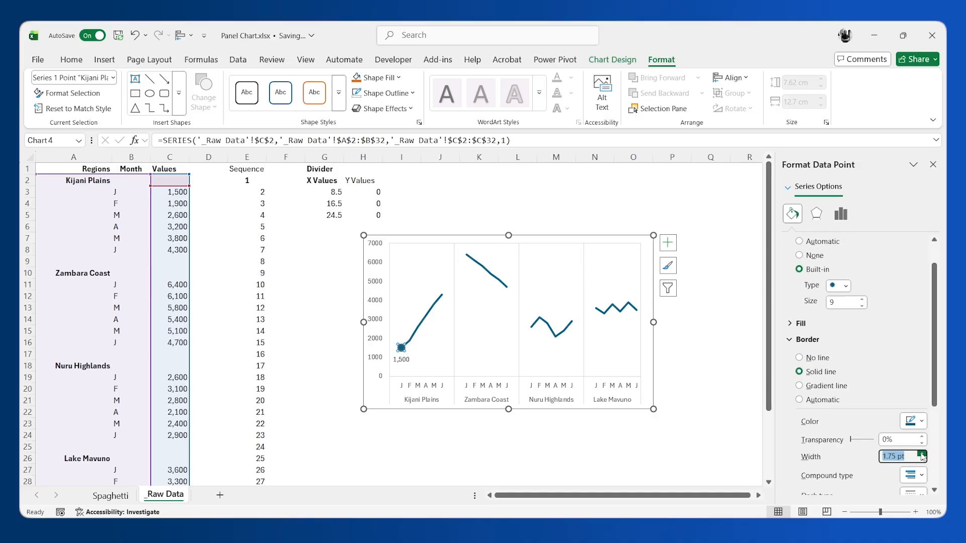
left_click(922, 454)
left_click(922, 454)
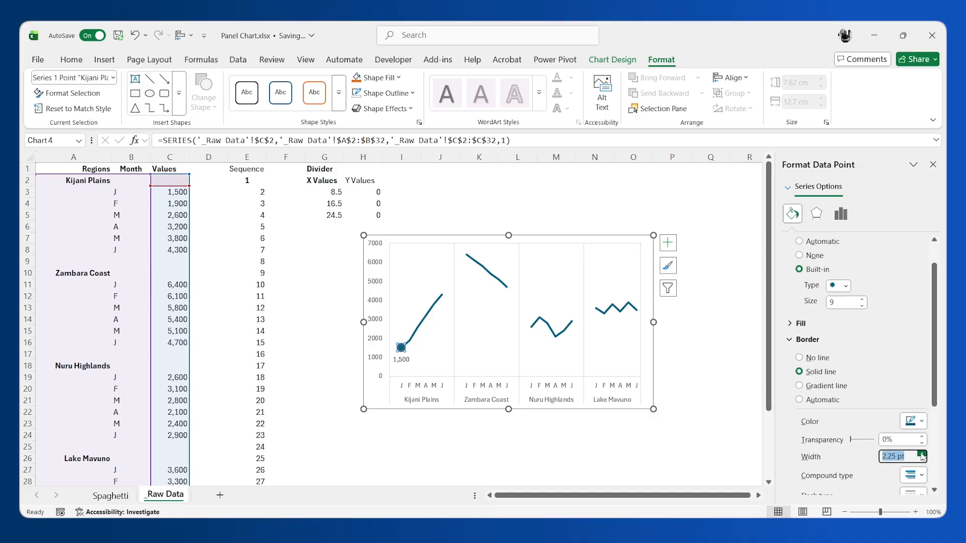
Step: Fill the first Kijani Plains marker with solid white
left_click(789, 323)
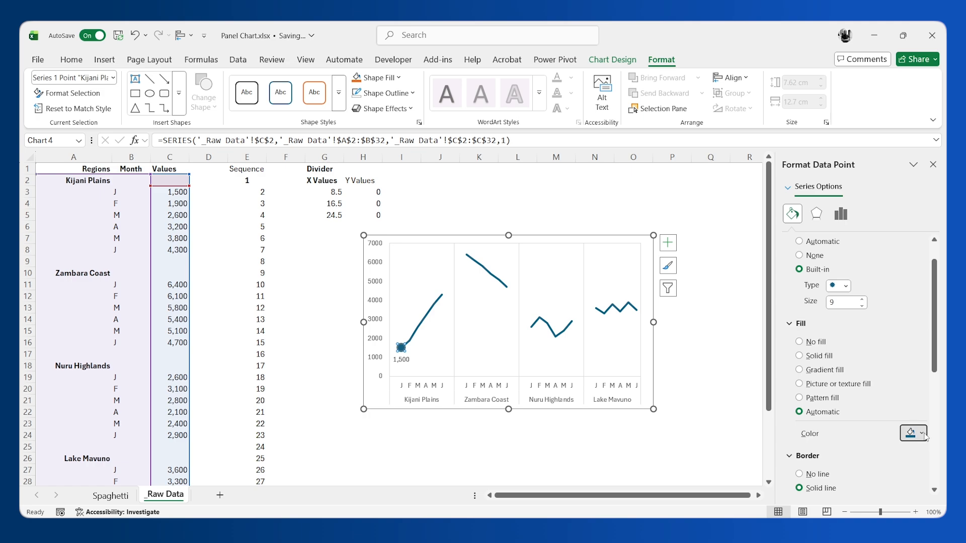
left_click(924, 434)
left_click(791, 274)
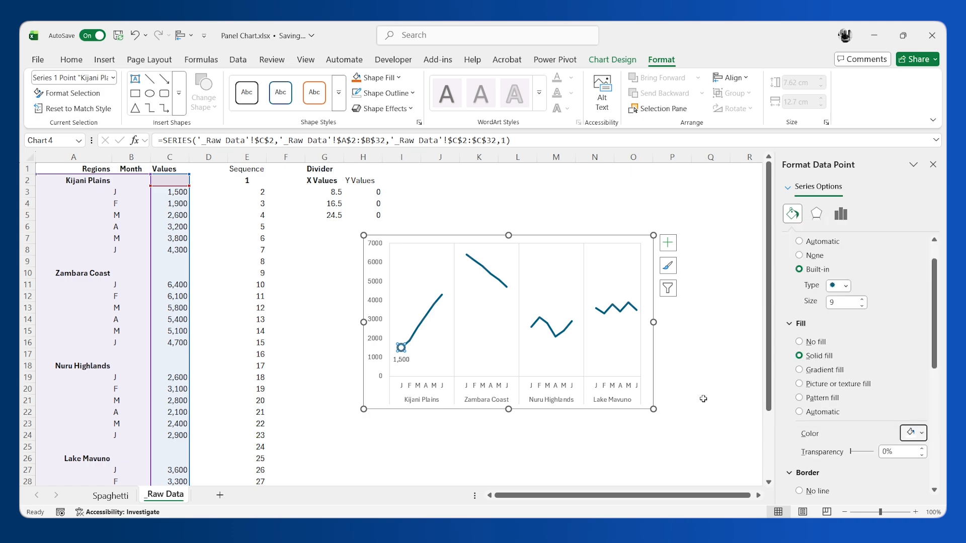
left_click(679, 418)
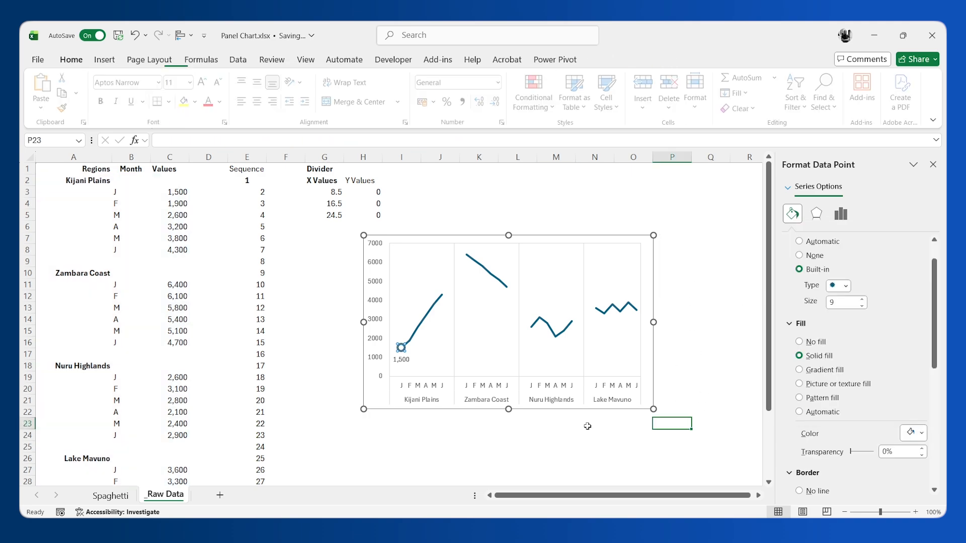